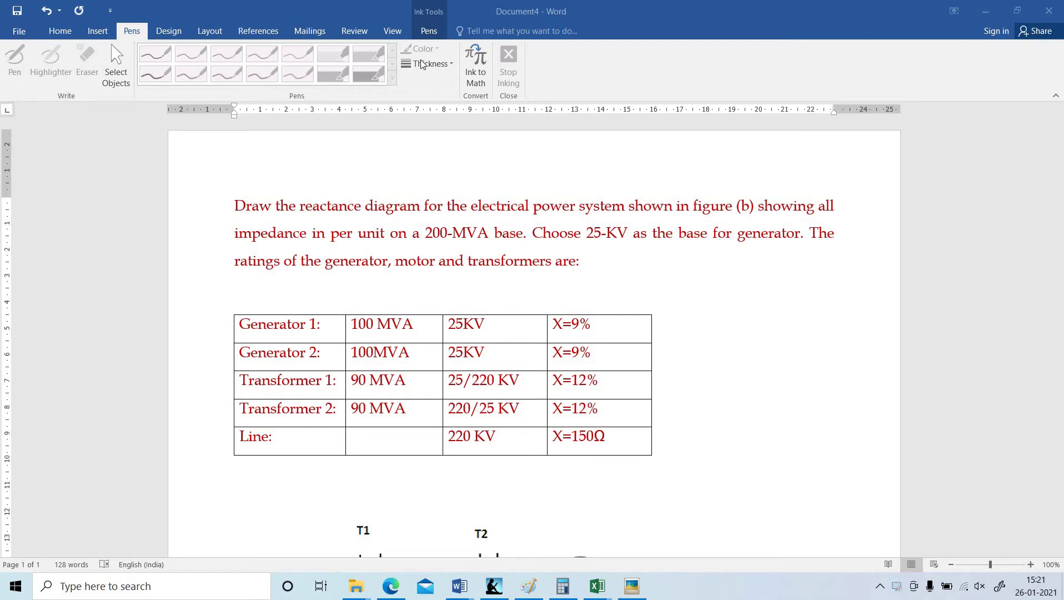
Set the drawing pen thickness to 1½ pt
click(419, 69)
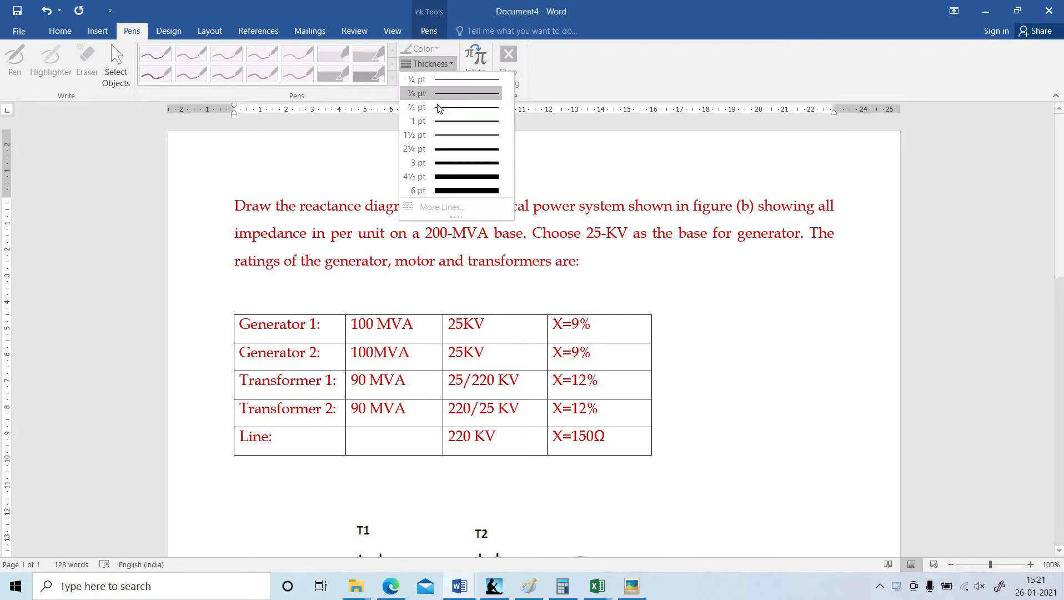
click(462, 139)
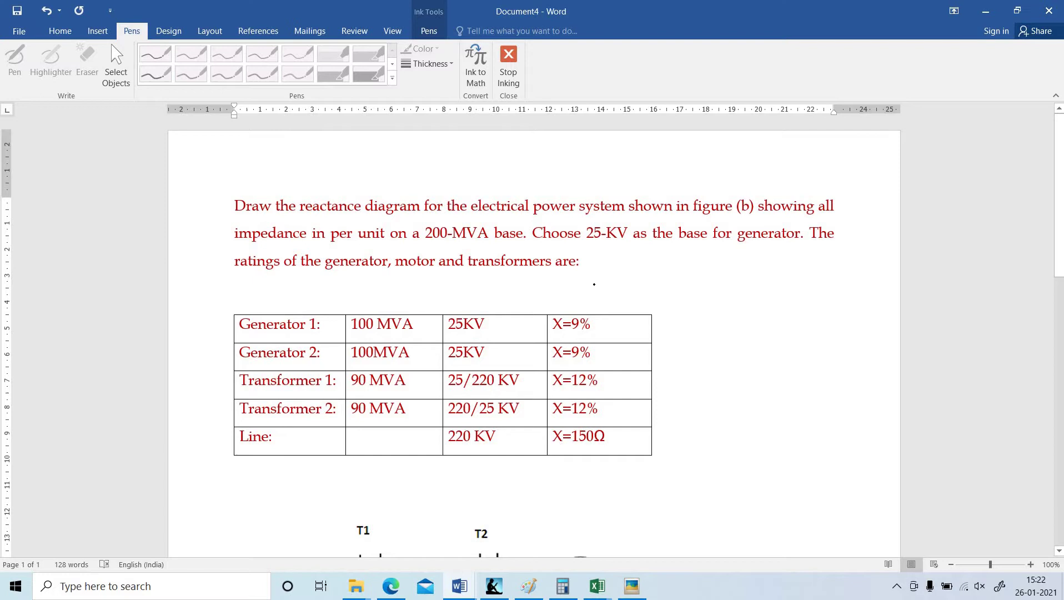
Bring the Solution table into view and ink a short underline beneath the line's 150Ω
scroll(583, 298, down, 3)
scroll(583, 299, down, 3)
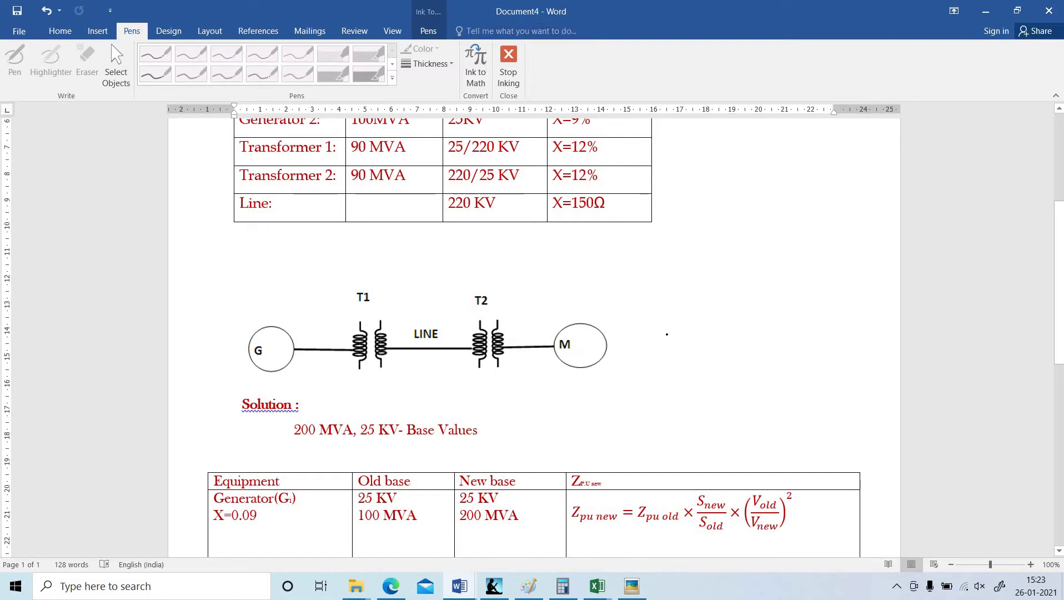
scroll(671, 331, up, 3)
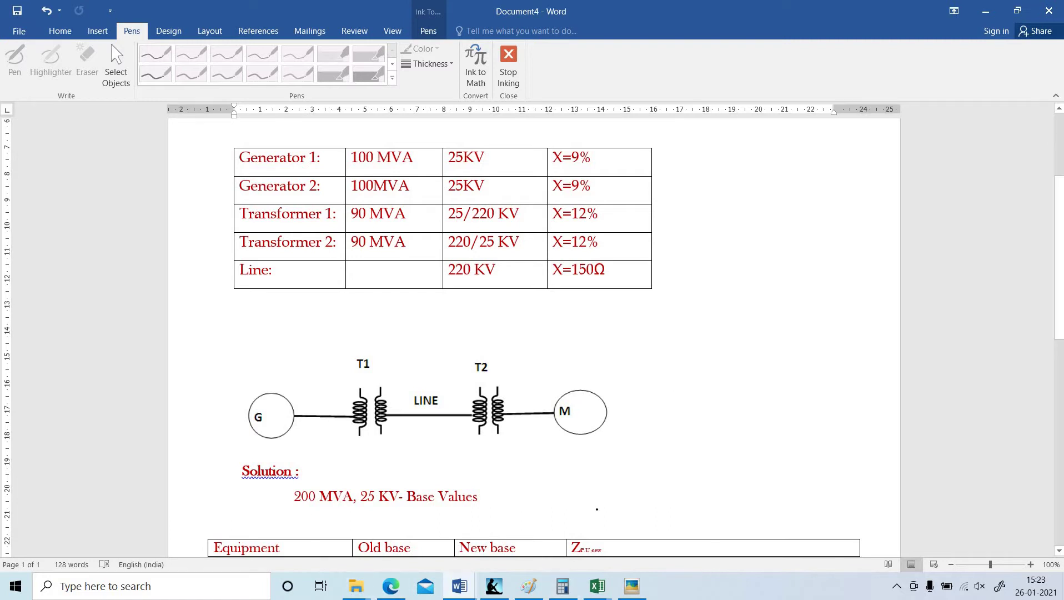
scroll(695, 466, down, 3)
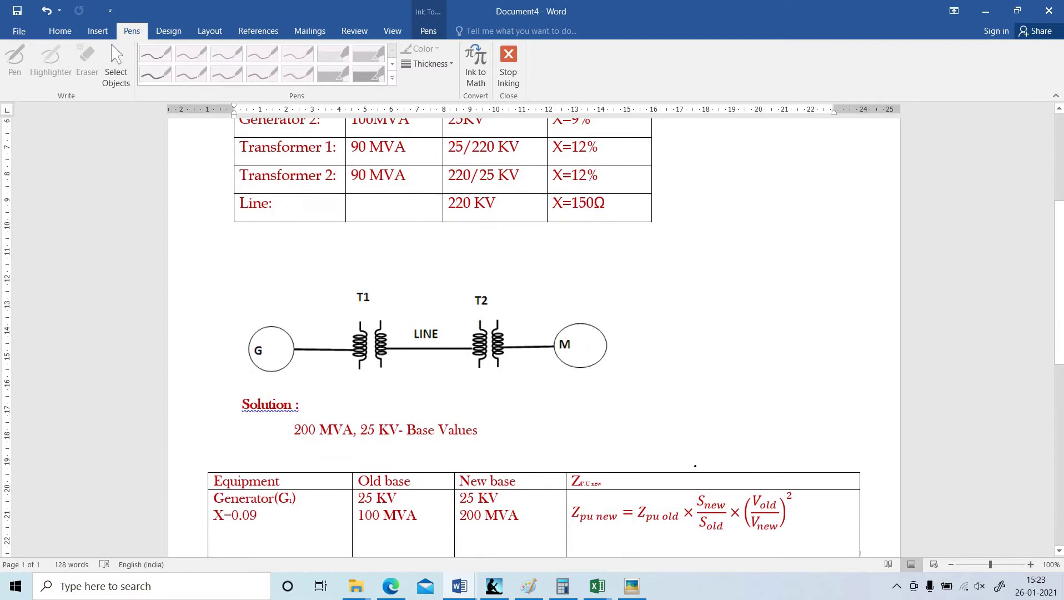
scroll(695, 466, down, 5)
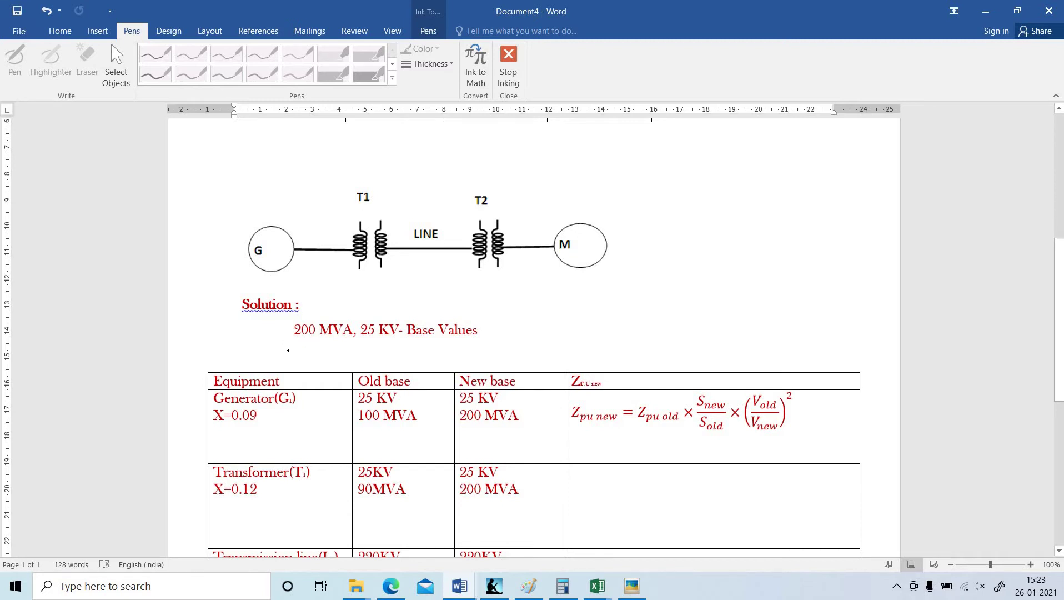
drag(287, 349, 320, 342)
scroll(379, 309, down, 5)
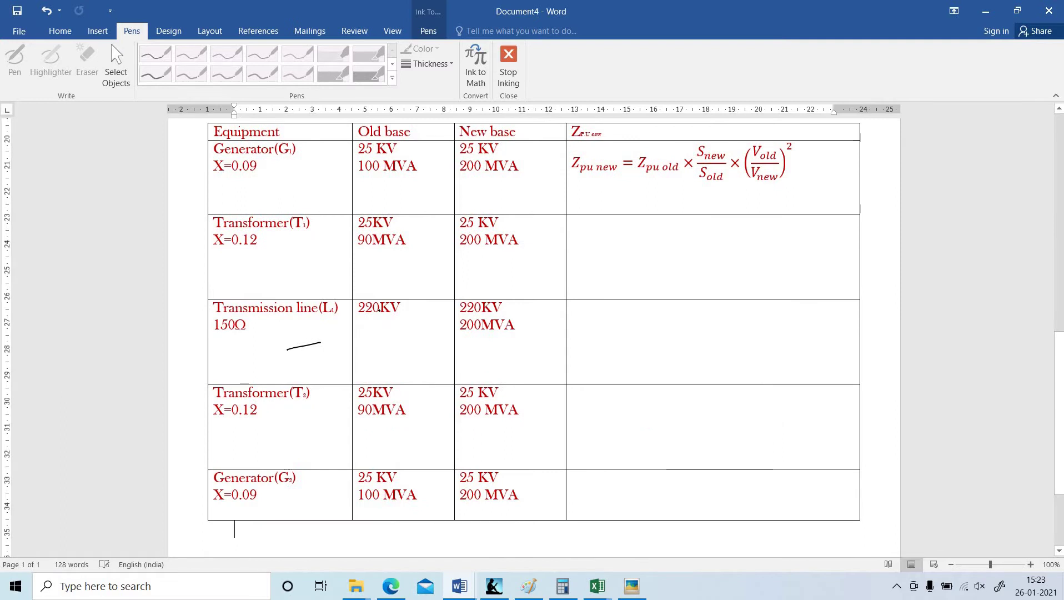
Ink a bracket beside the Generator(G1) row and underline S_old in the Zpu new formula
scroll(419, 299, up, 3)
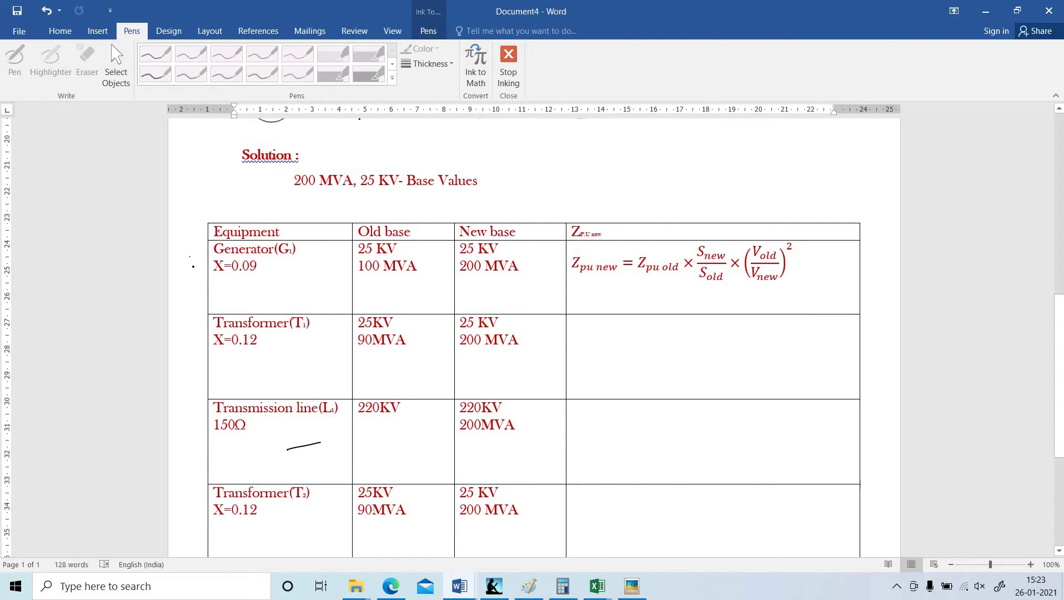
mouse_move(190, 253)
mouse_down()
mouse_move(200, 264)
mouse_move(188, 282)
mouse_up()
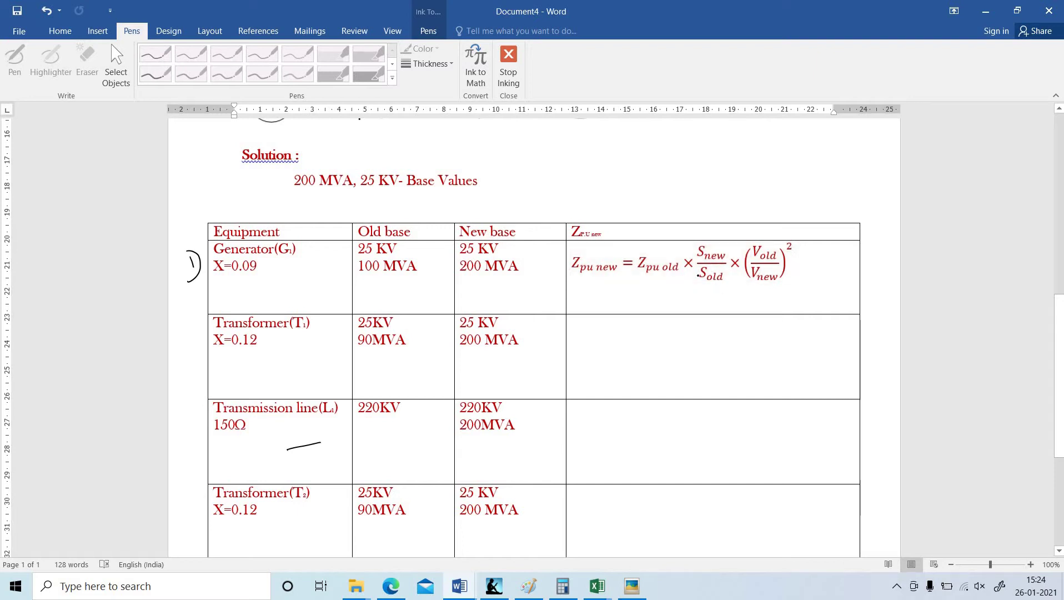
drag(699, 289, 728, 284)
Handwrite Zpu new = 0.09 × 200/100 × (25/25)² = j0.18 pu under the generator's formula
mouse_move(578, 291)
mouse_down()
mouse_move(587, 311)
mouse_move(591, 299)
mouse_move(594, 308)
mouse_move(648, 300)
mouse_up()
drag(639, 307, 713, 305)
mouse_move(713, 297)
mouse_down()
mouse_move(753, 296)
mouse_move(723, 306)
mouse_move(758, 303)
mouse_move(736, 317)
mouse_move(770, 308)
mouse_up()
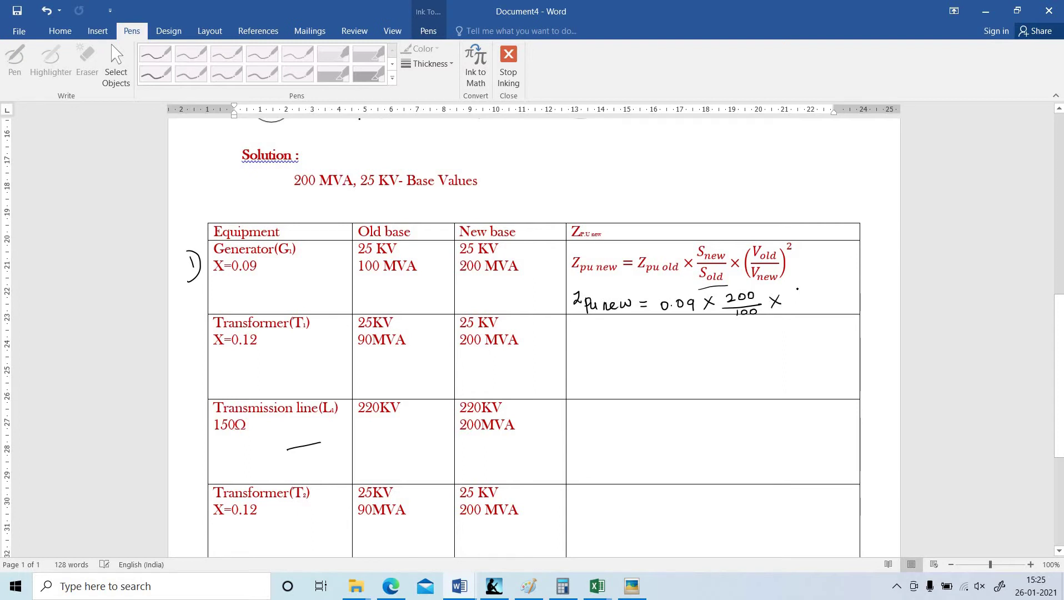
mouse_move(801, 283)
mouse_down()
mouse_move(821, 283)
mouse_move(822, 300)
mouse_move(800, 320)
mouse_move(825, 316)
mouse_move(833, 283)
mouse_up()
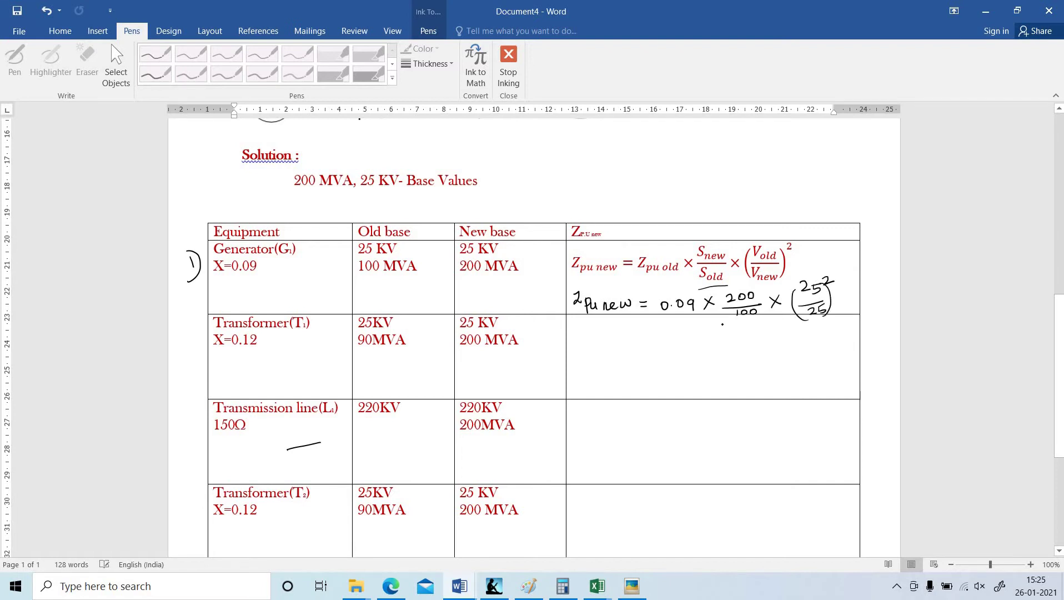
mouse_move(736, 313)
mouse_down()
mouse_move(759, 310)
mouse_move(753, 295)
mouse_up()
click(836, 301)
mouse_move(850, 302)
mouse_down()
mouse_move(872, 310)
mouse_move(875, 300)
mouse_move(839, 321)
mouse_move(895, 300)
mouse_up()
click(888, 303)
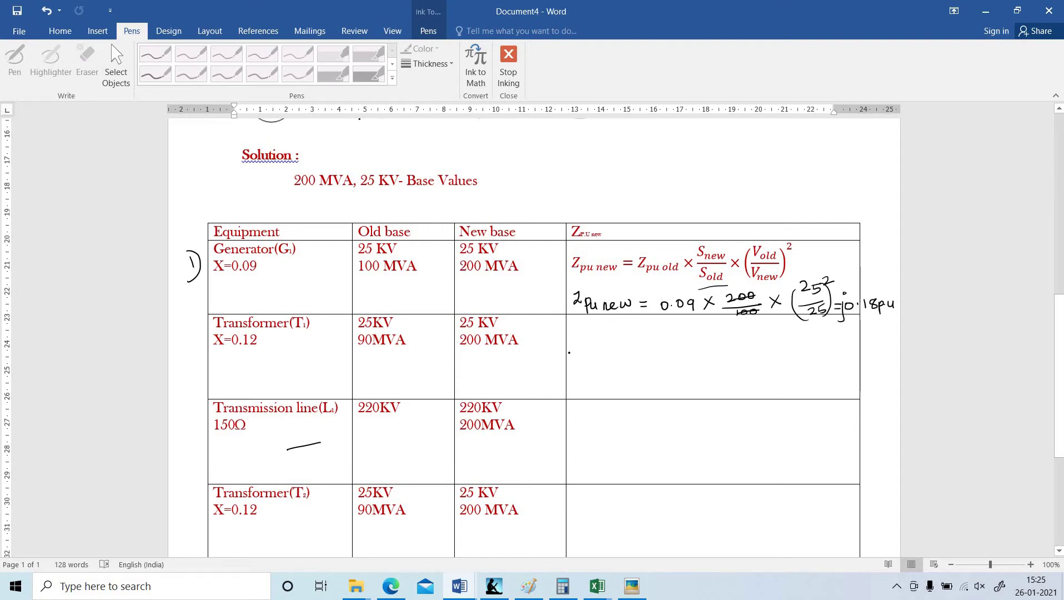
Underline X=0.12 and 200 MVA in T1's row and write Zpu new = 0.12 × in its cell
mouse_move(574, 358)
mouse_down()
mouse_move(580, 371)
mouse_move(640, 357)
mouse_up()
drag(632, 362, 641, 362)
drag(226, 360, 267, 353)
drag(655, 357, 679, 367)
drag(685, 355, 686, 368)
drag(462, 355, 522, 347)
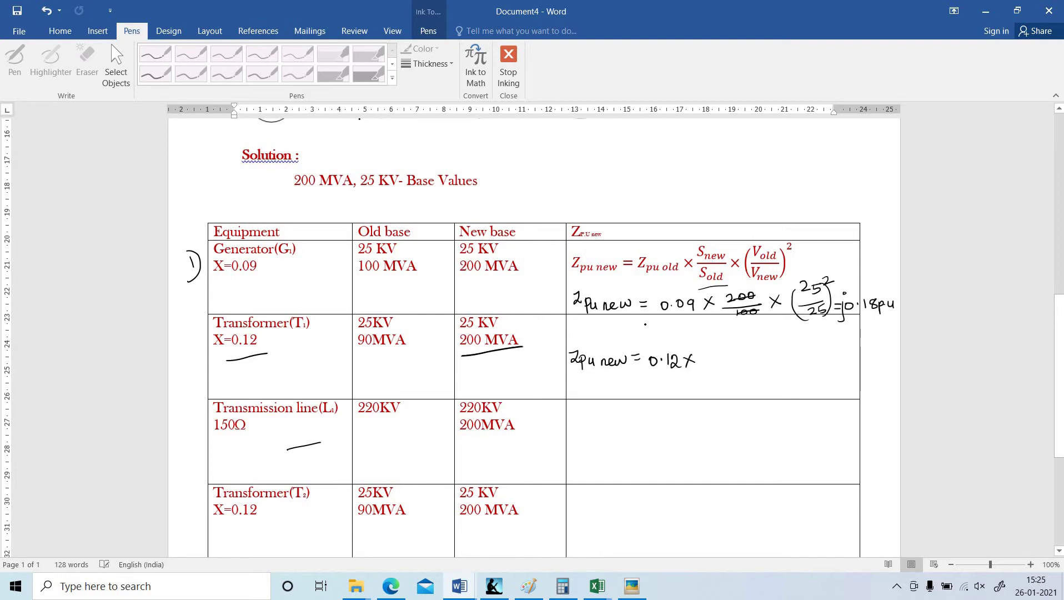
Write the fraction 200/90 after 0.12 × in T1's cell
drag(708, 352, 734, 350)
drag(709, 372, 738, 368)
mouse_move(717, 383)
mouse_down()
mouse_move(721, 395)
mouse_move(762, 366)
mouse_up()
click(775, 357)
mouse_move(762, 358)
mouse_down()
mouse_move(753, 366)
mouse_move(781, 356)
mouse_move(795, 366)
mouse_move(794, 387)
mouse_up()
Add × (25/25)² =, cancel the zeros in 200/90, and open Calculator
click(779, 376)
drag(792, 374, 799, 374)
mouse_move(793, 349)
mouse_down()
mouse_move(788, 390)
mouse_move(772, 384)
mouse_up()
mouse_move(785, 336)
mouse_down()
mouse_move(734, 365)
mouse_move(732, 396)
mouse_up()
click(815, 358)
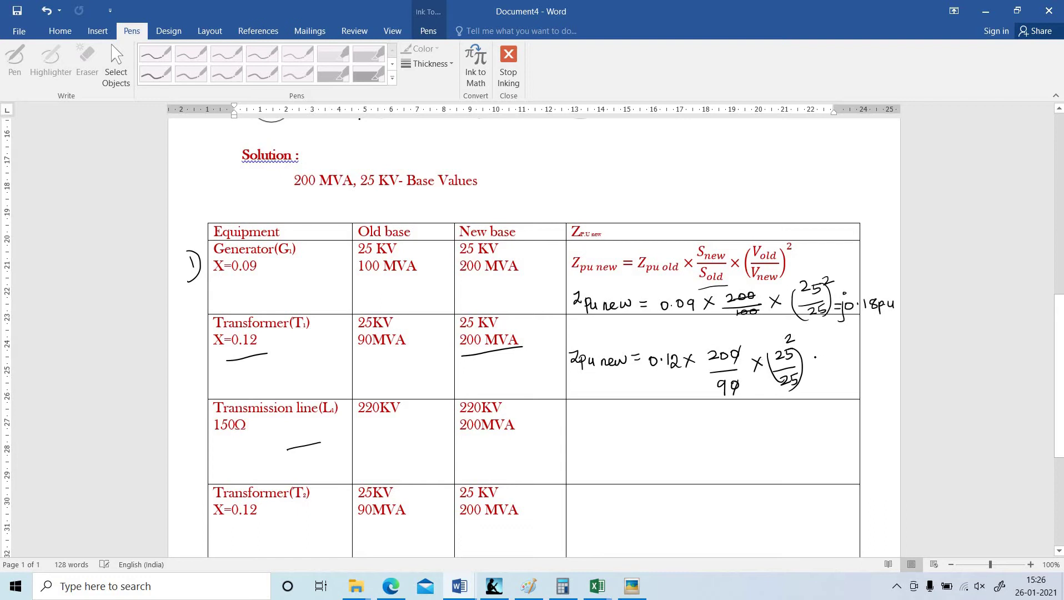
drag(810, 367, 820, 366)
drag(810, 373, 820, 372)
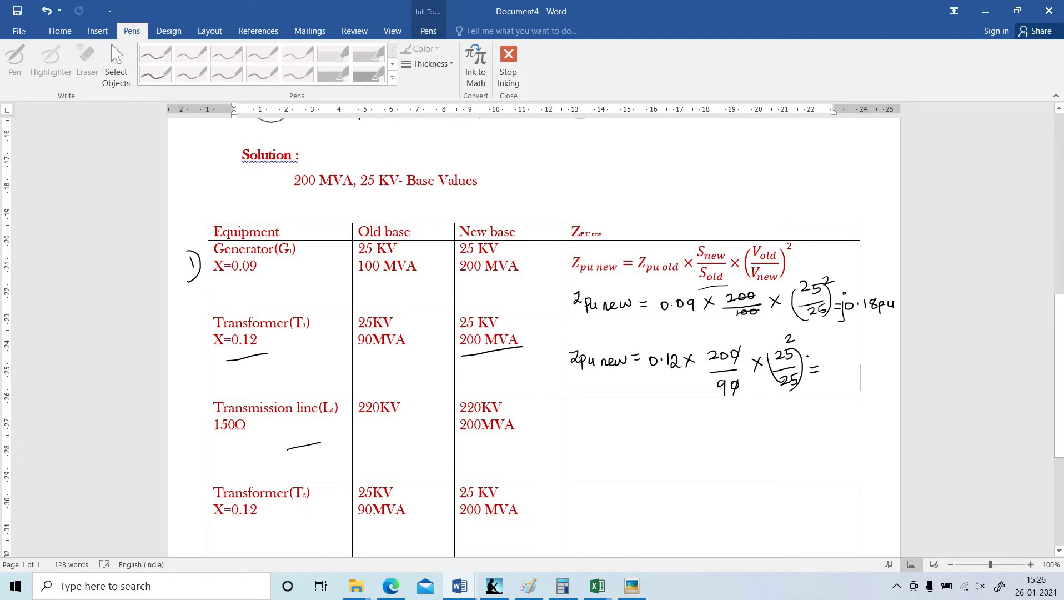
click(554, 592)
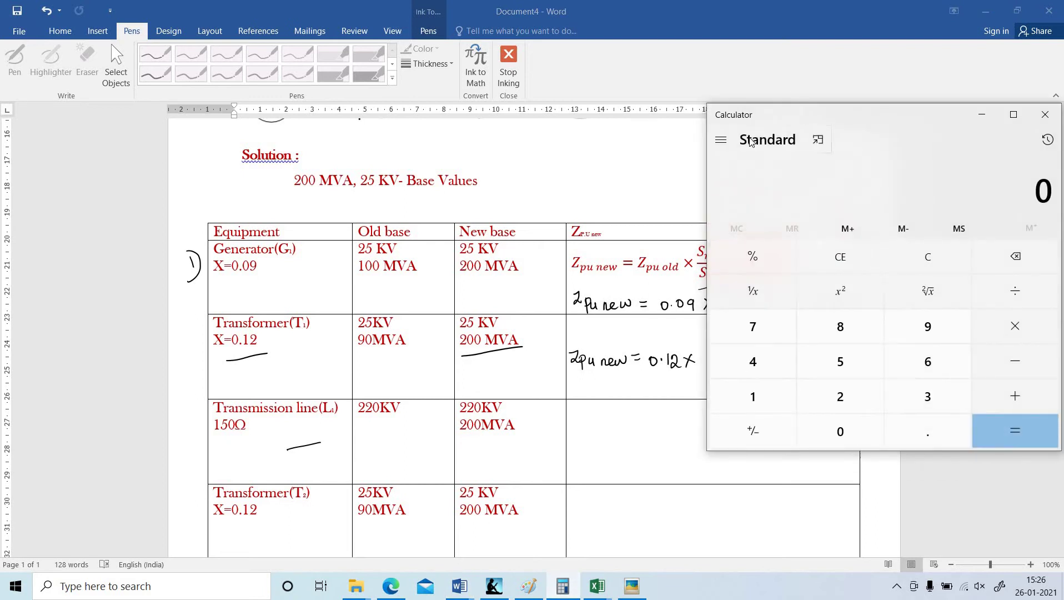
Move Calculator off the ink and compute 0.12 × 20 = 2.4, then ÷ 9 = 0.2666666666666667
mouse_move(904, 112)
mouse_down()
mouse_move(218, 57)
mouse_move(262, 66)
mouse_up()
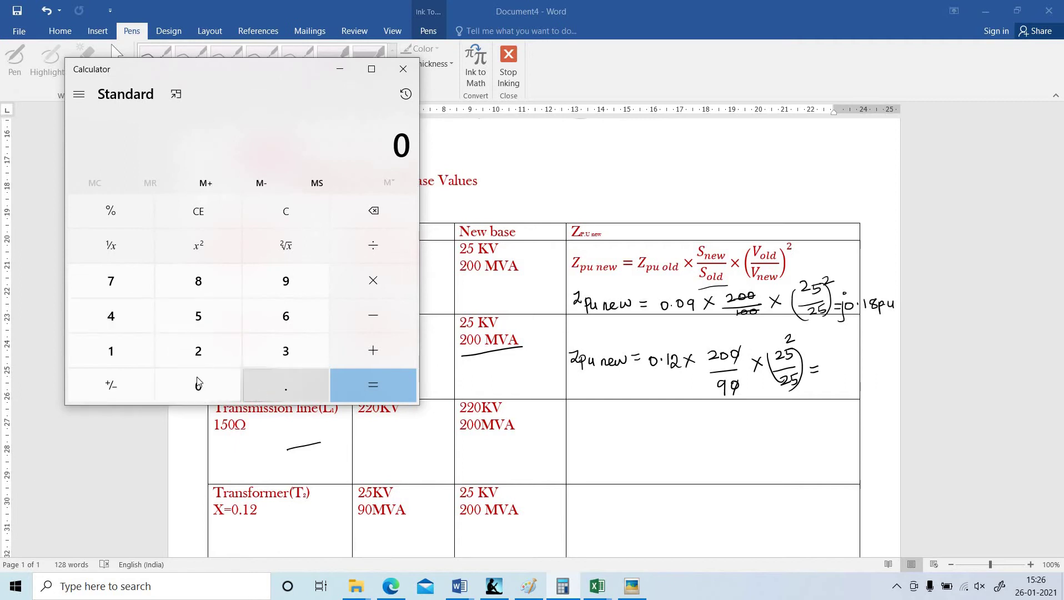
click(286, 385)
click(129, 351)
click(185, 353)
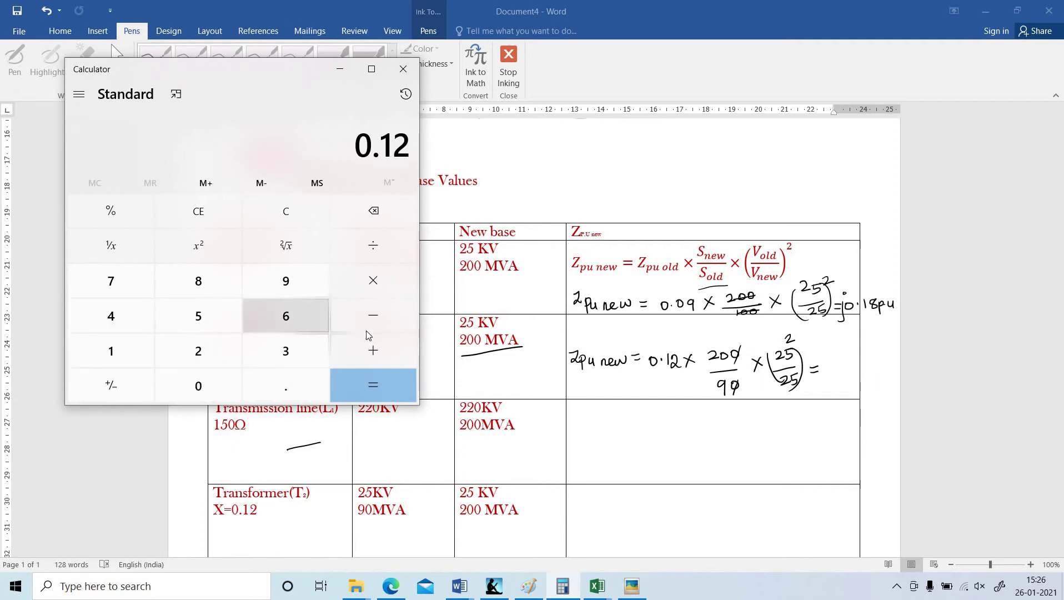
click(345, 280)
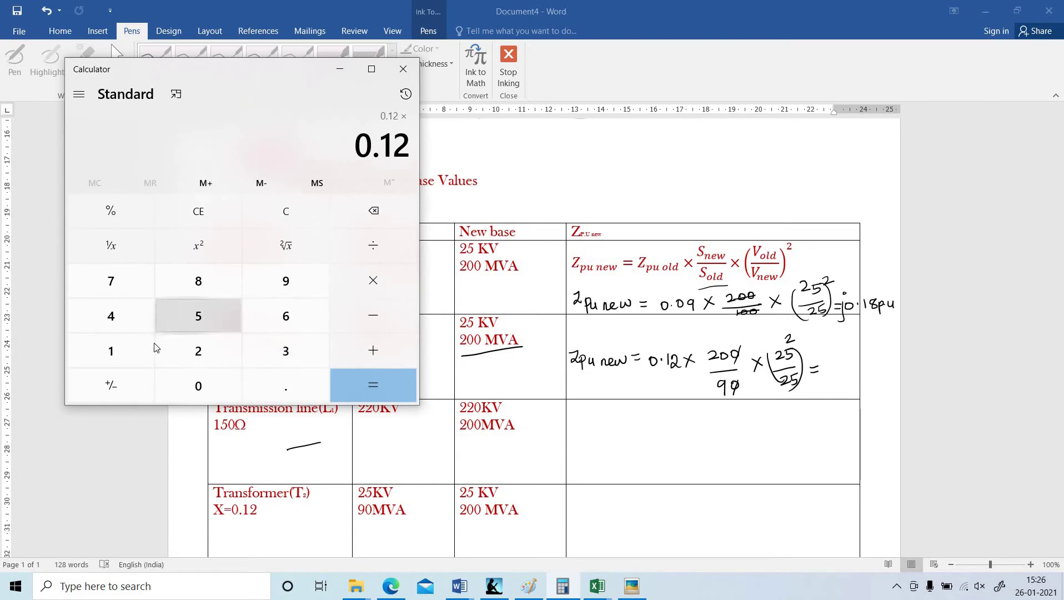
click(186, 353)
click(197, 384)
click(373, 386)
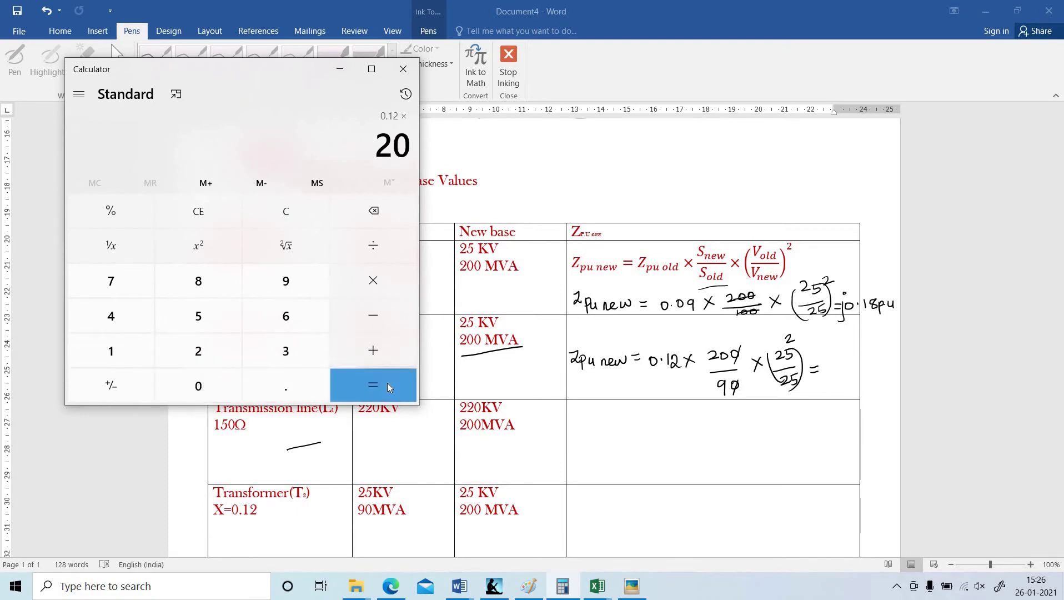
click(373, 245)
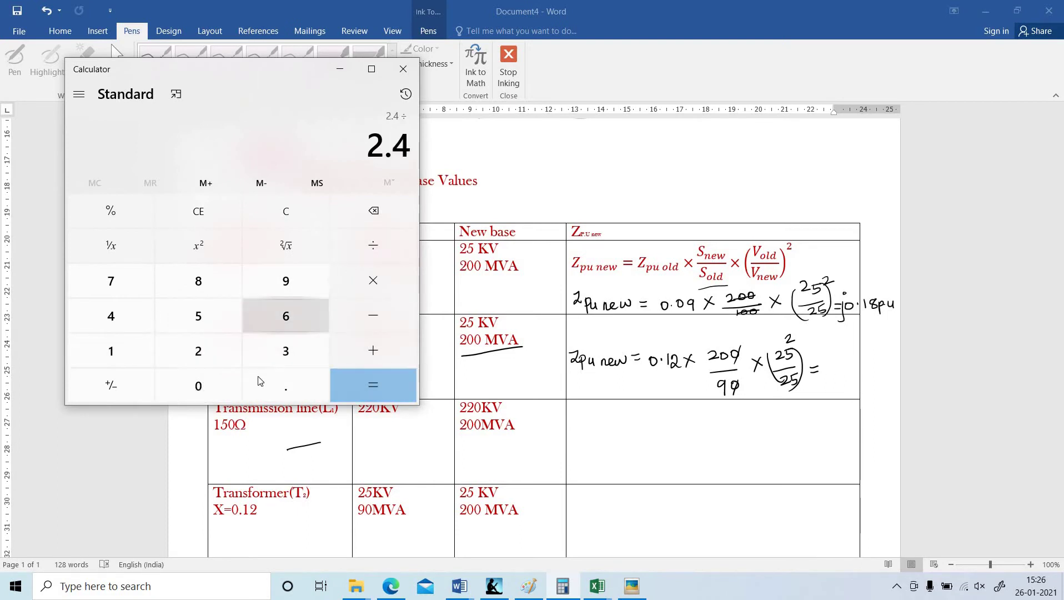
click(285, 280)
click(404, 399)
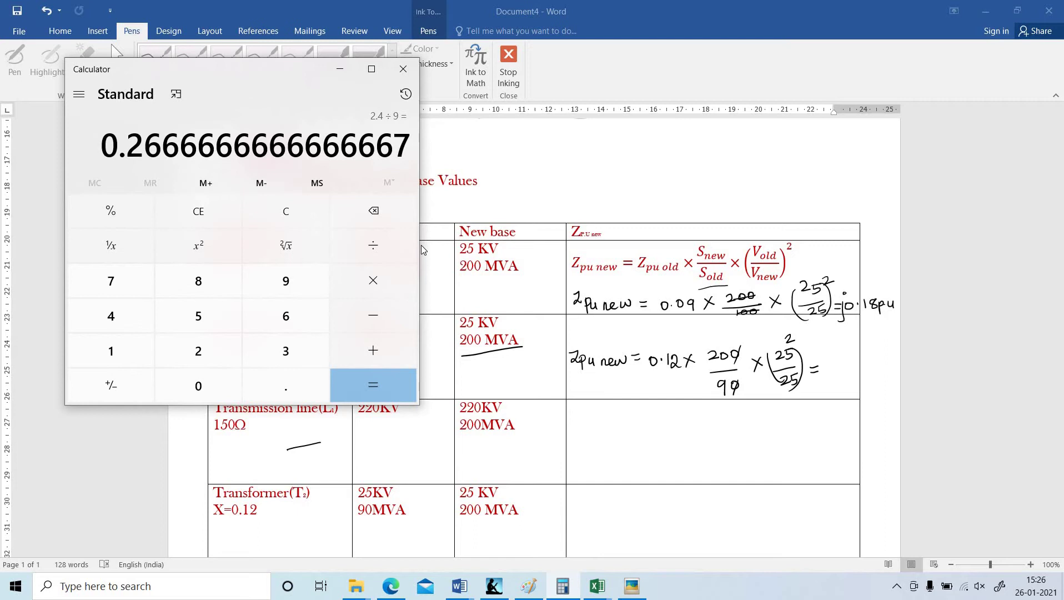
Minimize Calculator, reset the pen to 1½ pt, and write T1's result j0.2667 pu
click(339, 68)
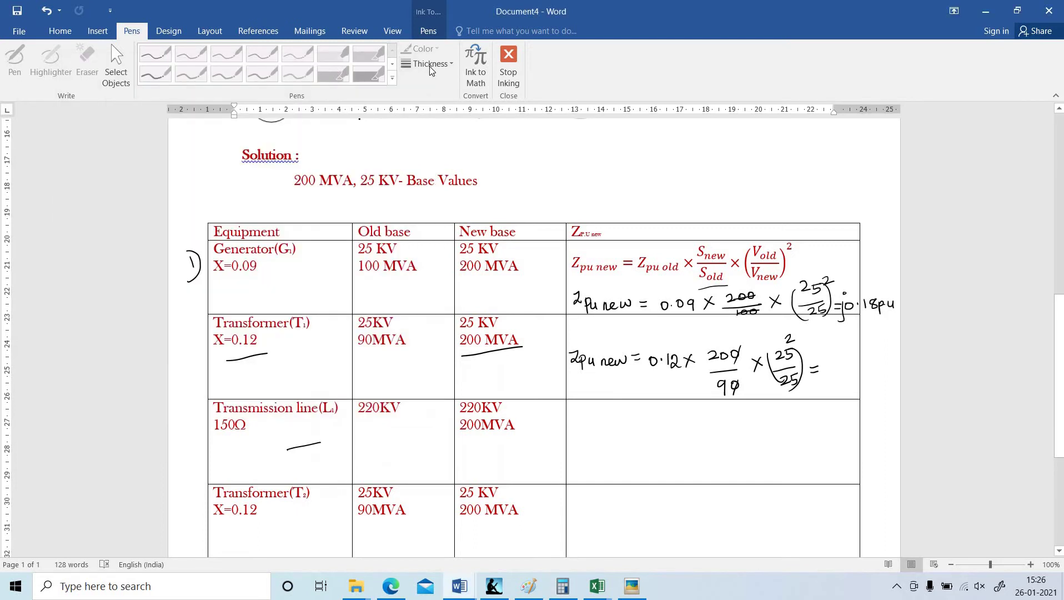
click(428, 64)
click(452, 135)
mouse_move(831, 365)
mouse_down()
mouse_move(868, 372)
mouse_move(817, 385)
mouse_up()
click(837, 370)
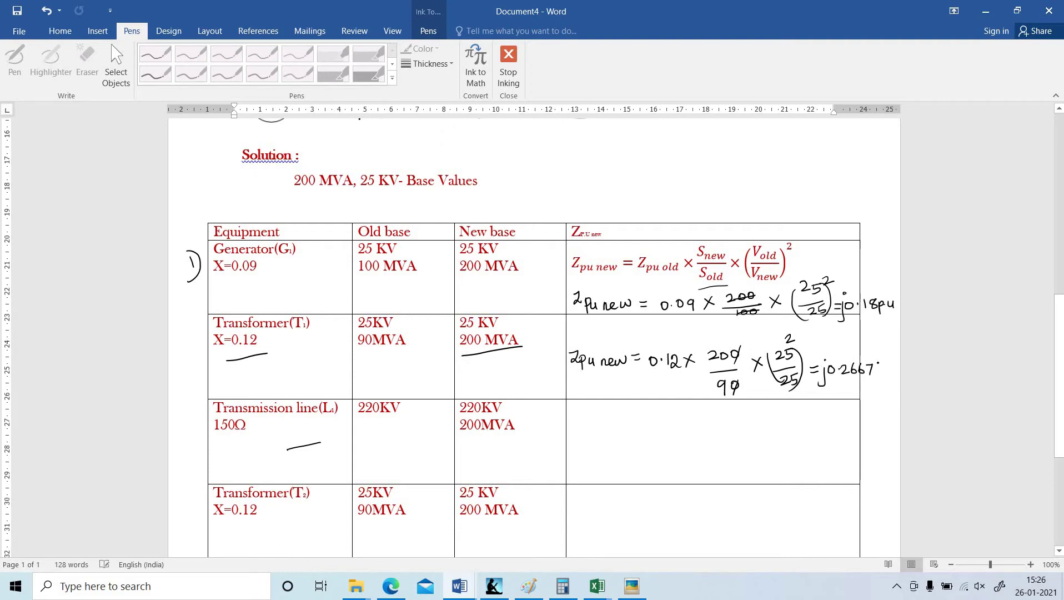
drag(878, 364, 895, 365)
Underline 220KV and 200MVA in the line's row and write Zp.u = Zact/Zbase
drag(357, 437, 391, 428)
drag(459, 439, 517, 429)
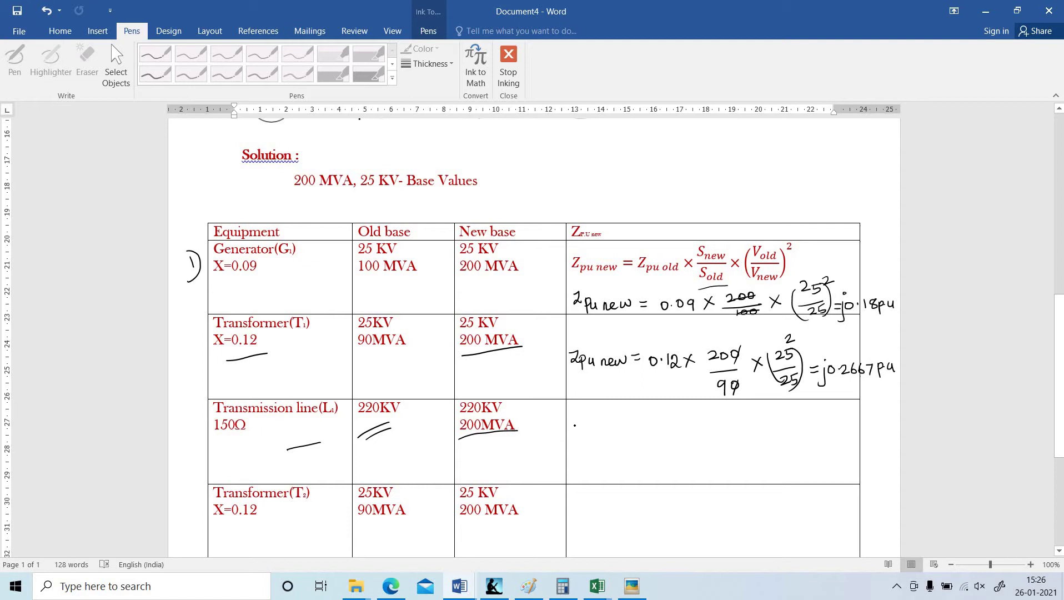
mouse_move(574, 424)
mouse_down()
mouse_move(595, 444)
mouse_move(586, 458)
mouse_up()
drag(620, 436, 677, 434)
mouse_move(681, 423)
mouse_down()
mouse_move(683, 442)
mouse_move(665, 466)
mouse_move(692, 459)
mouse_move(701, 433)
mouse_move(744, 432)
mouse_up()
click(703, 435)
mouse_move(750, 417)
mouse_down()
mouse_move(759, 438)
mouse_move(724, 462)
mouse_move(772, 431)
mouse_up()
click(734, 462)
Continue with = 150 × 200×10⁶ / 220²×10⁶ and cancel the 10⁶ terms
mouse_move(771, 423)
mouse_down()
mouse_move(763, 431)
mouse_move(777, 429)
mouse_up()
drag(783, 433, 793, 433)
click(808, 430)
drag(784, 438, 808, 441)
drag(812, 428, 809, 442)
drag(813, 428, 835, 442)
click(845, 429)
mouse_move(835, 429)
mouse_down()
mouse_move(826, 443)
mouse_move(853, 427)
mouse_move(871, 439)
mouse_move(843, 461)
mouse_up()
drag(845, 453, 878, 460)
mouse_move(878, 450)
mouse_down()
mouse_move(868, 461)
mouse_move(883, 457)
mouse_up()
drag(887, 450, 874, 433)
mouse_move(875, 426)
mouse_down()
mouse_move(867, 433)
mouse_move(878, 435)
mouse_up()
click(887, 418)
drag(884, 426, 883, 427)
drag(892, 417, 876, 478)
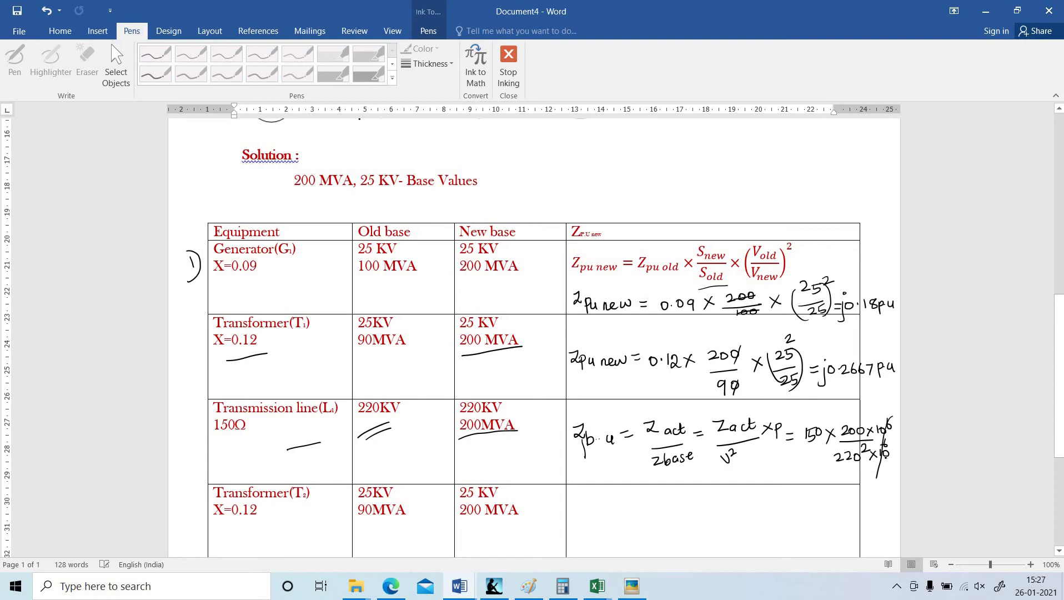
Restore Calculator, clear it, and compute 150 × 200
click(569, 591)
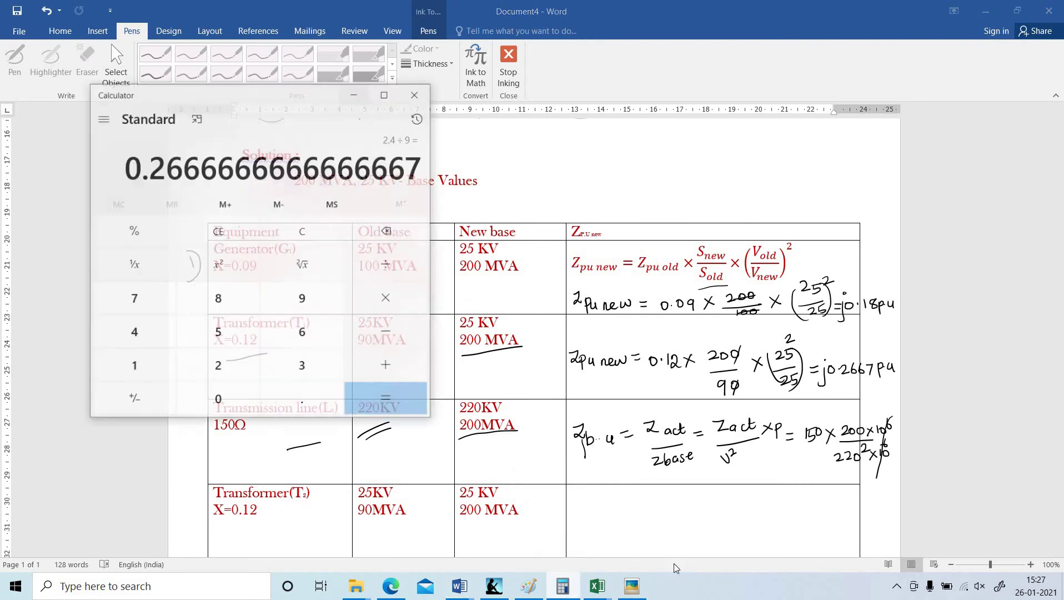
click(294, 221)
click(124, 353)
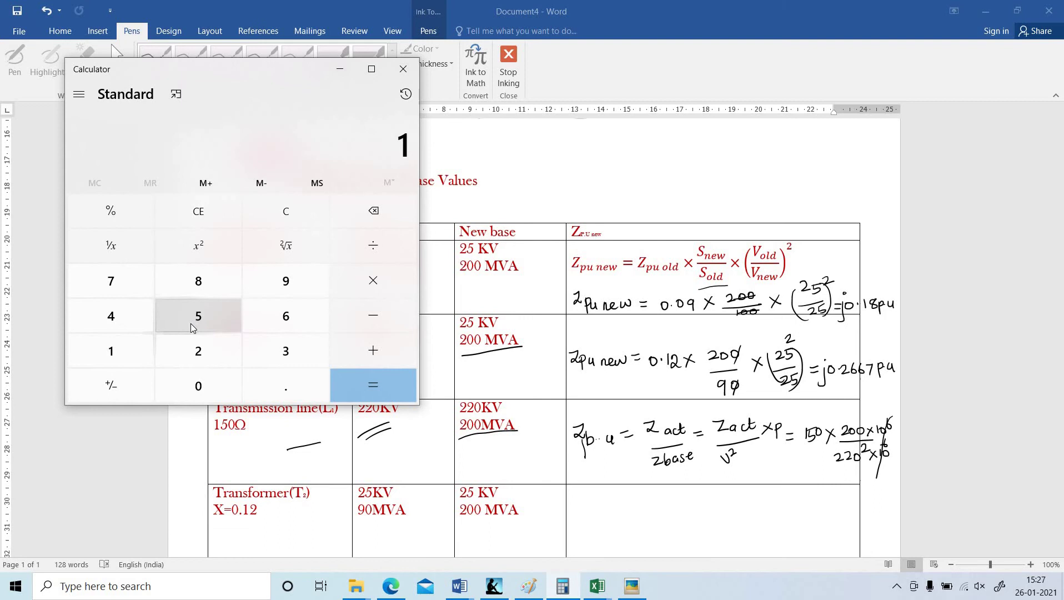
click(201, 321)
click(211, 384)
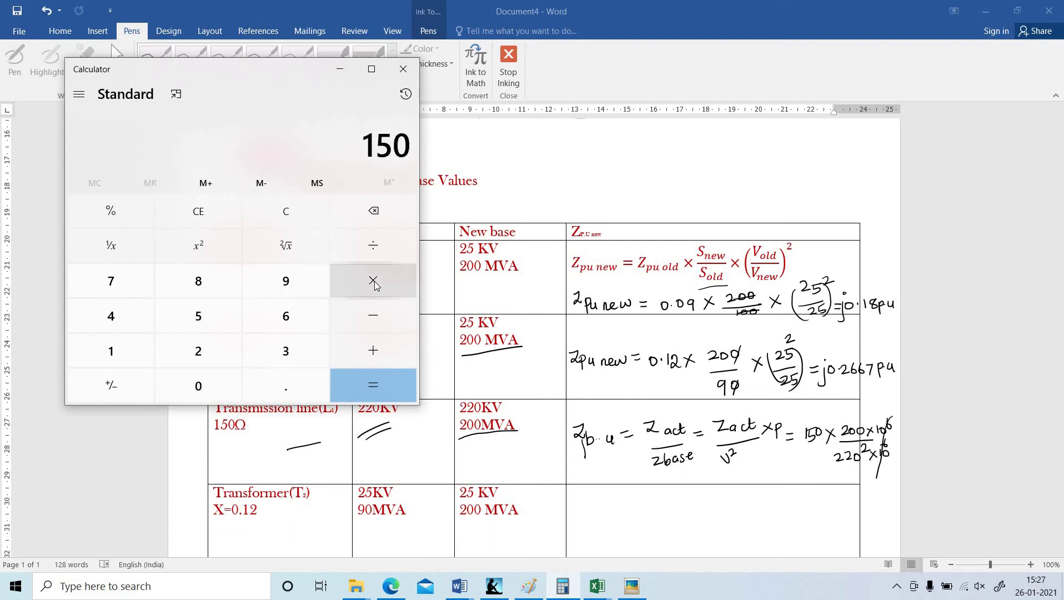
click(374, 281)
click(196, 347)
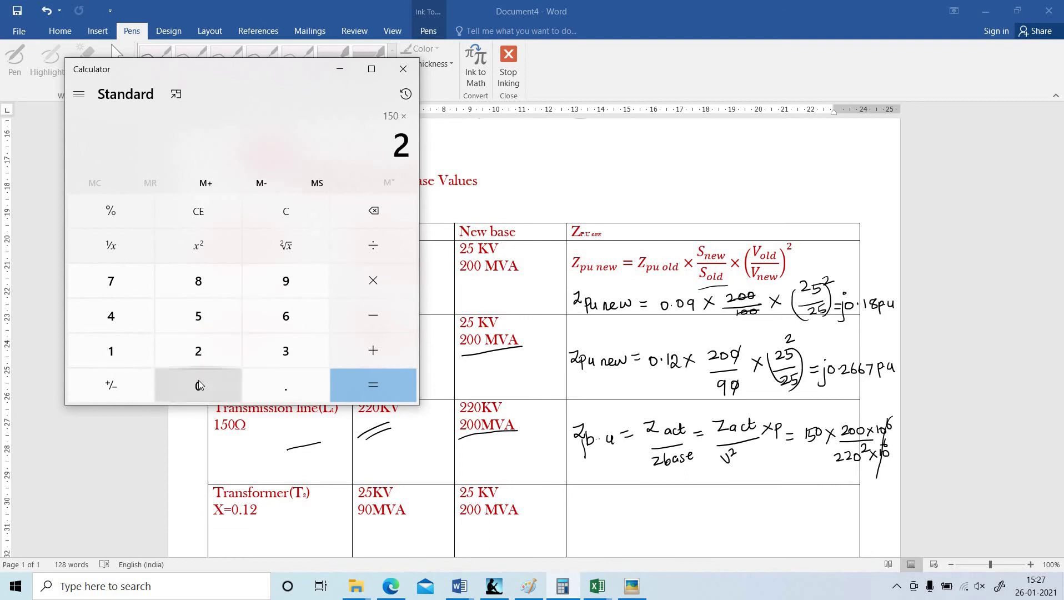
click(201, 383)
click(232, 382)
click(386, 389)
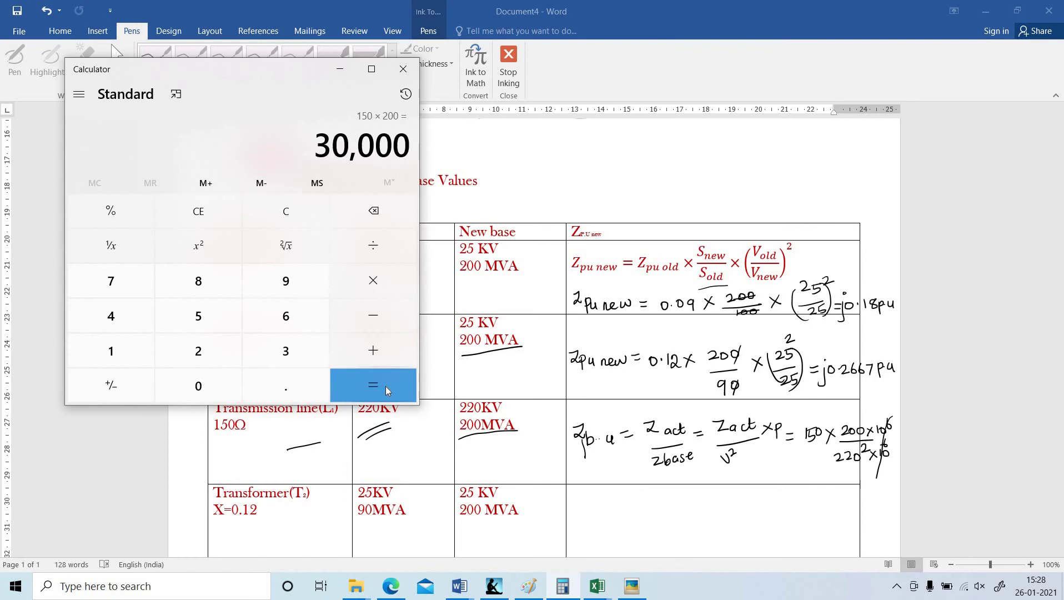
Divide by 220² to get 0.6198347107438017, then minimize Calculator
click(383, 250)
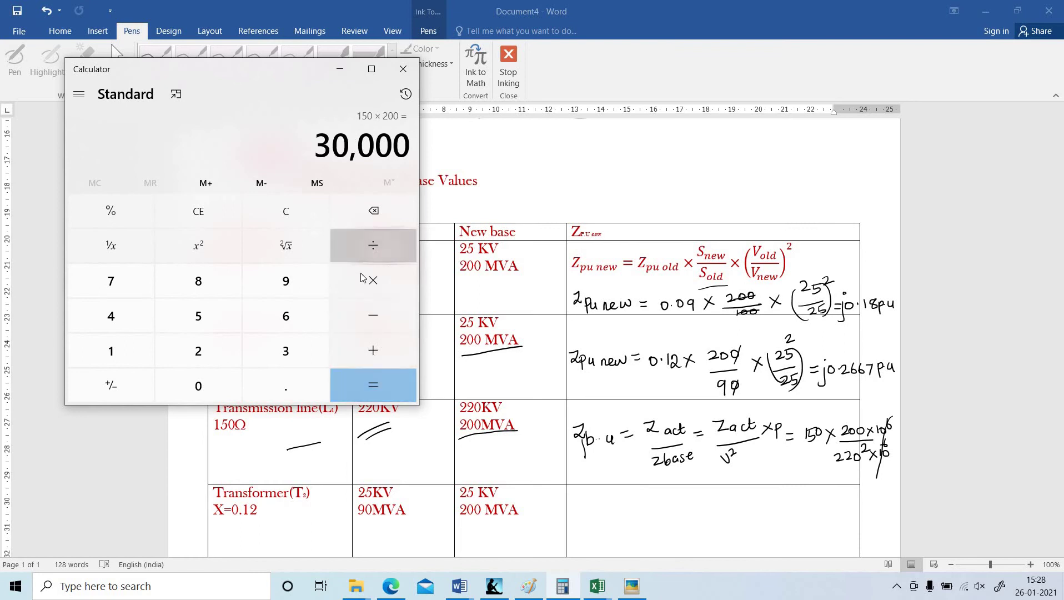
click(207, 347)
click(208, 348)
click(211, 385)
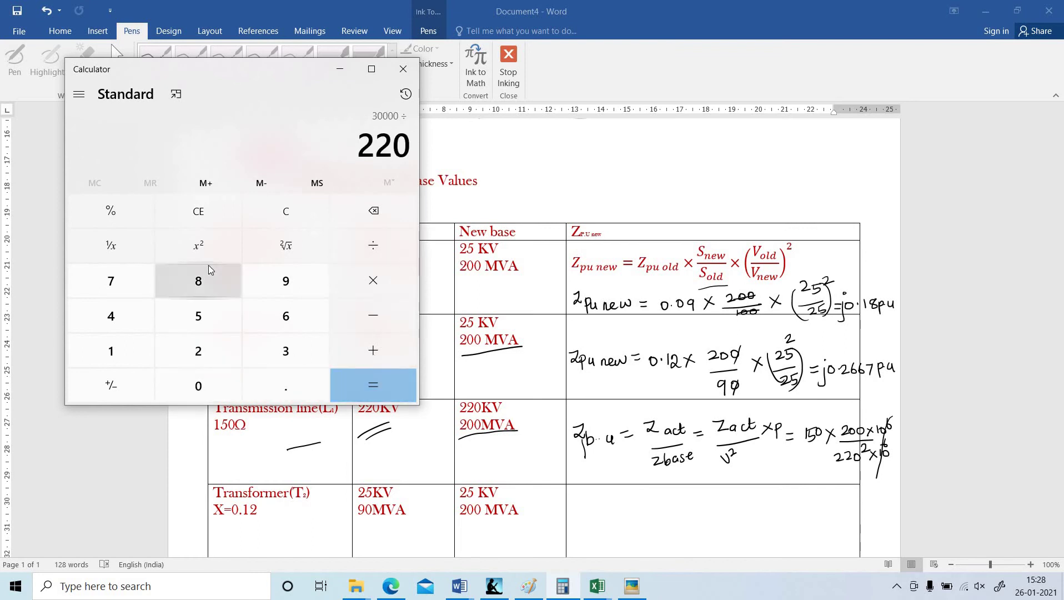
click(209, 254)
click(384, 387)
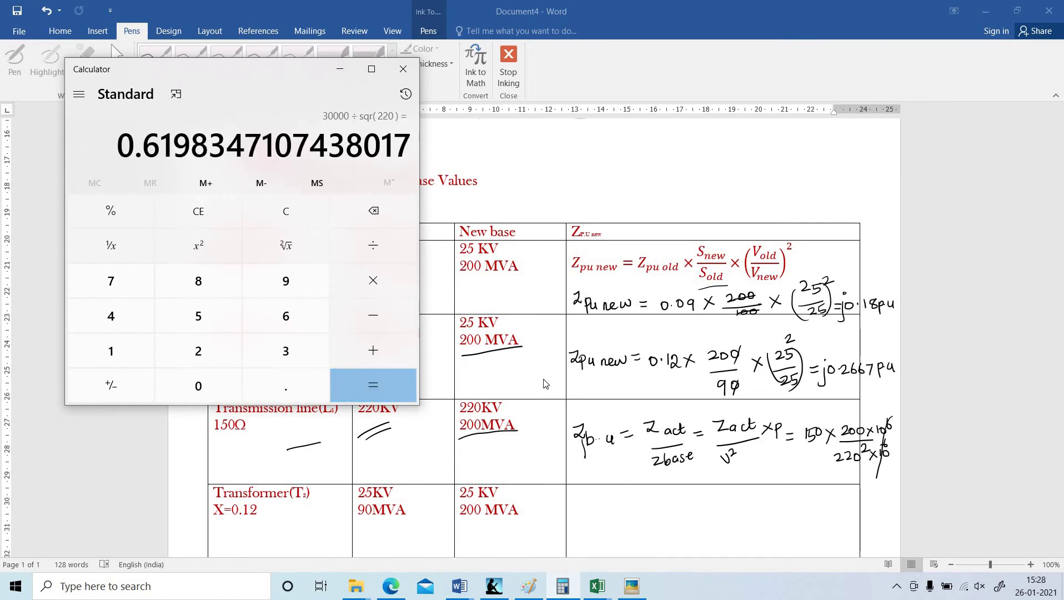
click(340, 68)
Choose a new pen thickness and write = j0.6198 p.u under the transmission line formula
click(429, 64)
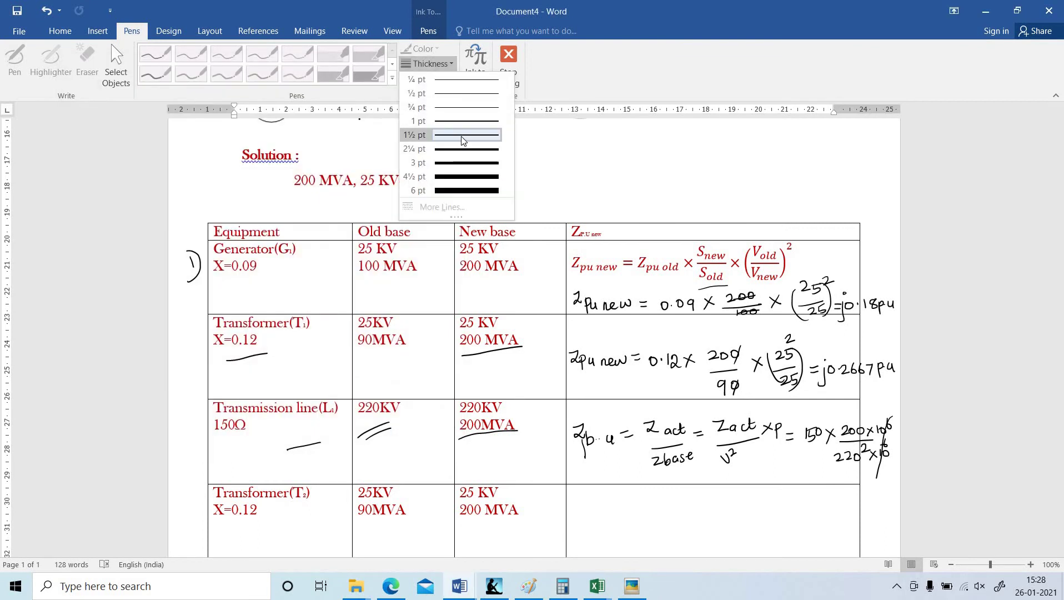
click(460, 136)
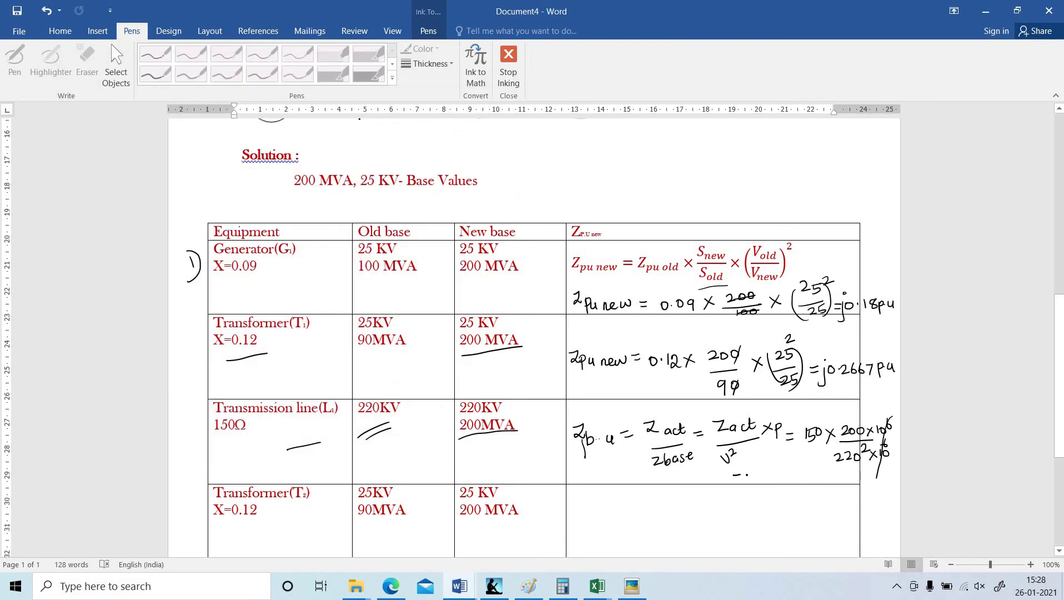
mouse_move(757, 468)
mouse_down()
mouse_move(742, 489)
mouse_move(801, 468)
mouse_move(836, 482)
mouse_up()
click(766, 473)
click(775, 475)
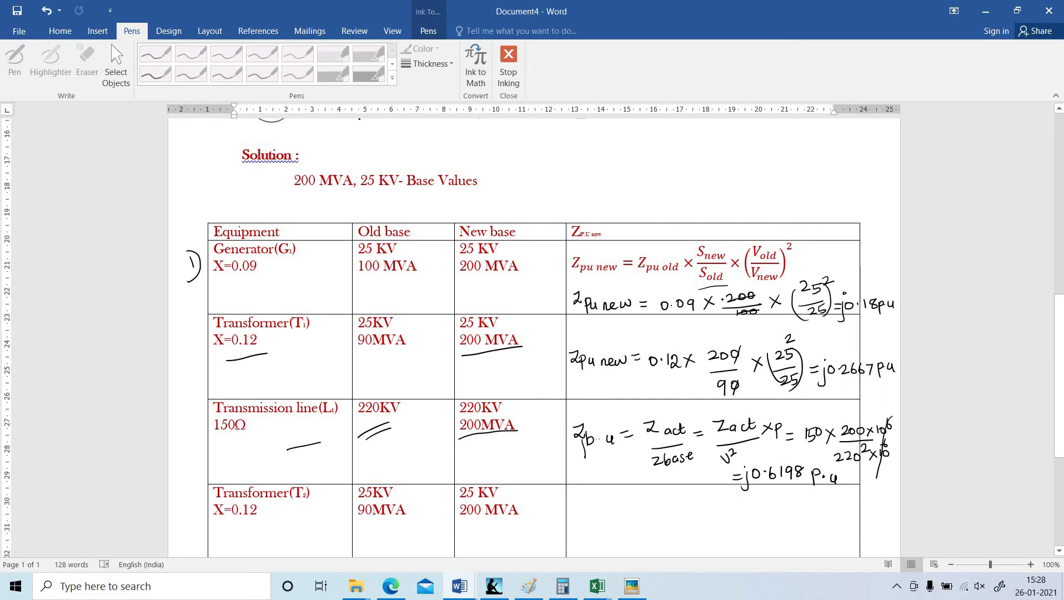
Handwrite Zp·u new = j0.2667 p.u in Transformer T2's cell
scroll(533, 333, down, 3)
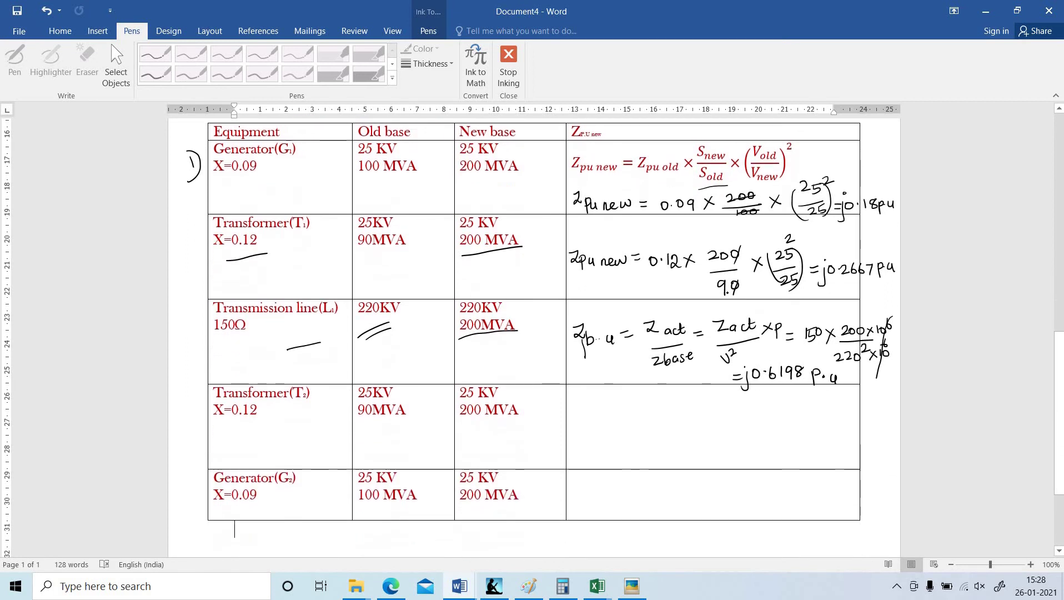
click(583, 428)
mouse_move(581, 413)
mouse_down()
mouse_move(598, 436)
mouse_move(663, 422)
mouse_up()
click(605, 427)
click(625, 425)
mouse_move(656, 428)
mouse_down()
mouse_move(717, 431)
mouse_move(725, 422)
mouse_move(748, 429)
mouse_move(744, 441)
mouse_move(792, 439)
mouse_up()
click(703, 432)
click(725, 423)
click(739, 427)
click(773, 433)
click(786, 432)
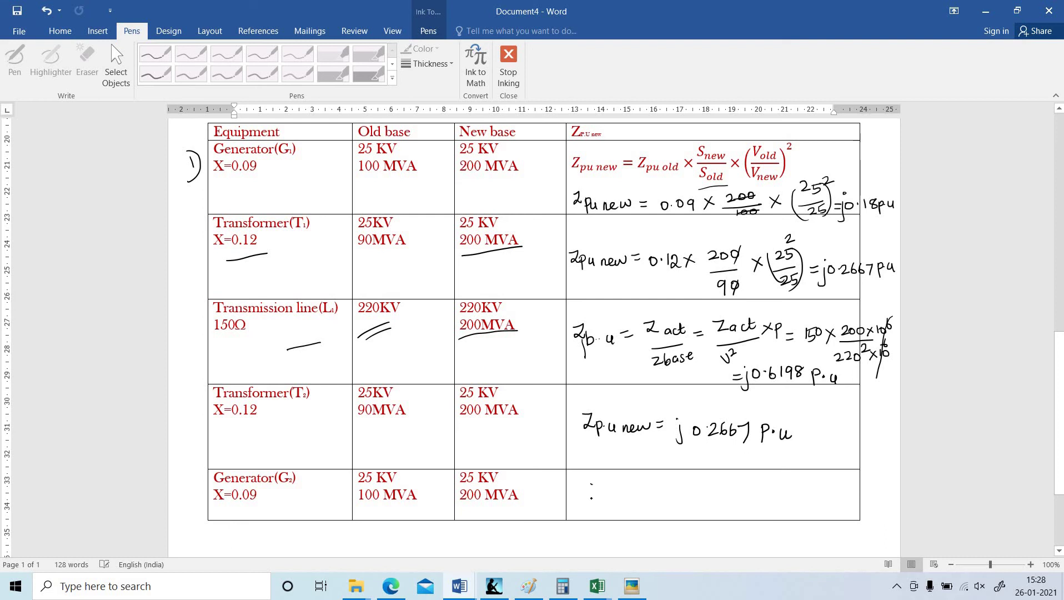
Handwrite Zp·u = j0.18 pu in Generator G2's cell
mouse_move(591, 483)
mouse_down()
mouse_move(631, 502)
mouse_move(722, 490)
mouse_move(714, 486)
mouse_move(715, 504)
mouse_move(730, 490)
mouse_move(787, 494)
mouse_move(765, 489)
mouse_up()
click(616, 498)
click(709, 487)
click(743, 493)
click(755, 491)
drag(777, 487, 776, 505)
drag(777, 488, 800, 492)
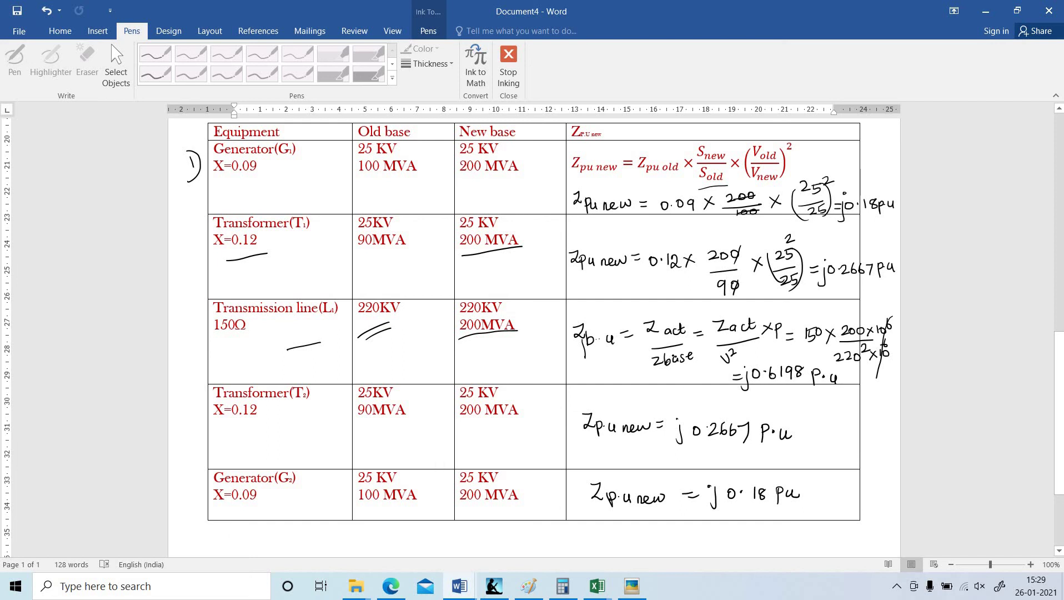
Scroll up to the circuit diagram and write an underlined 'Reactance' heading beside it
scroll(710, 325, down, 5)
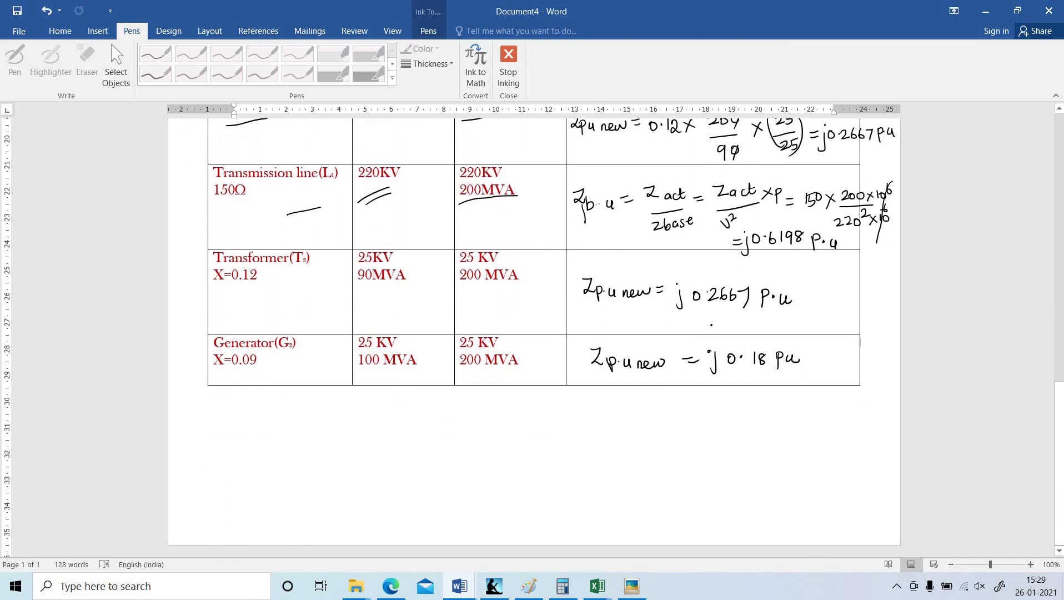
scroll(533, 333, up, 5)
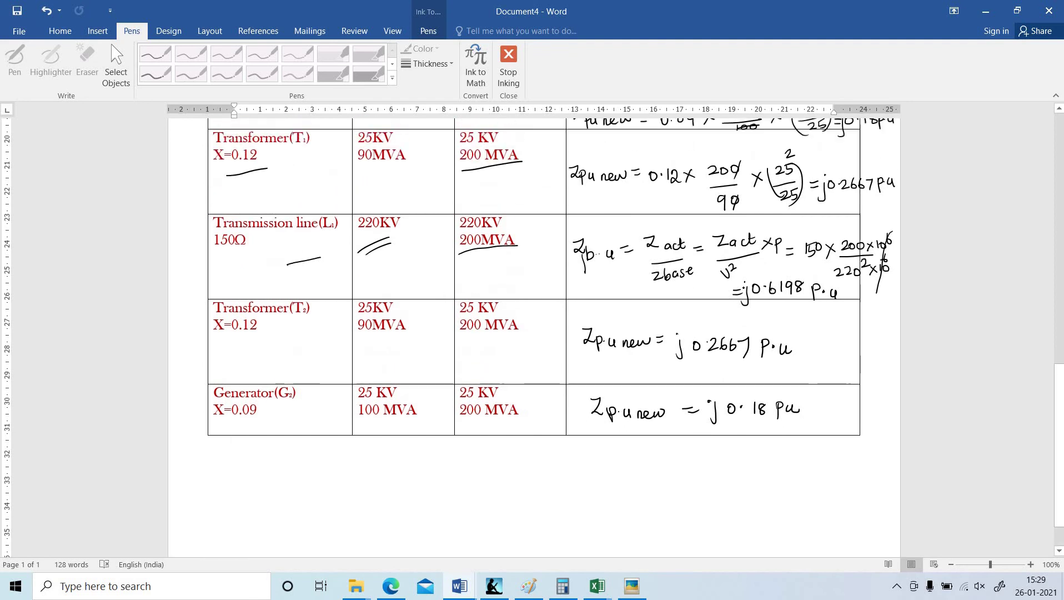
scroll(747, 292, up, 6)
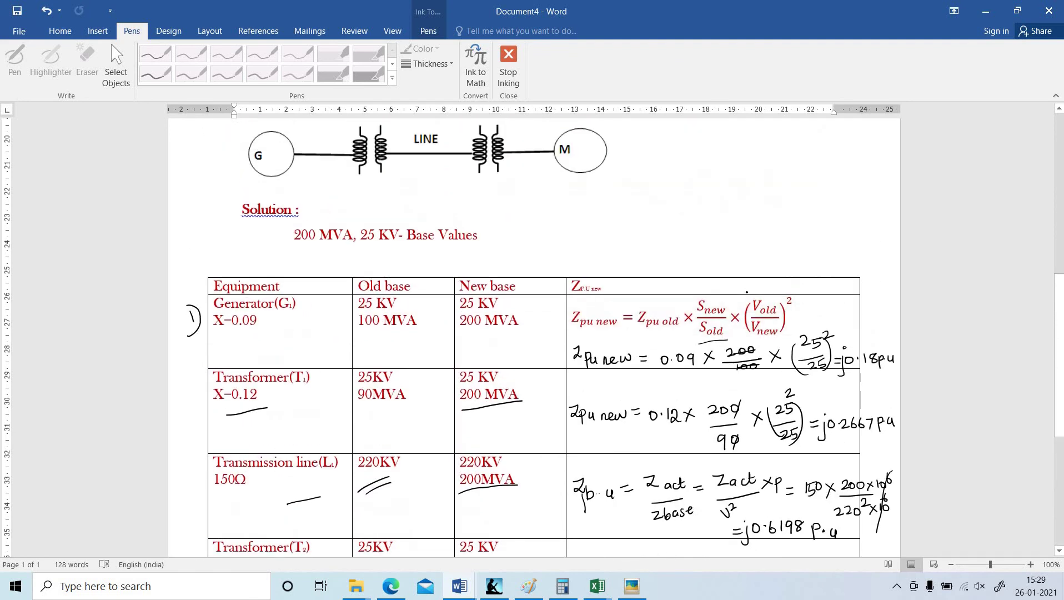
scroll(746, 292, up, 3)
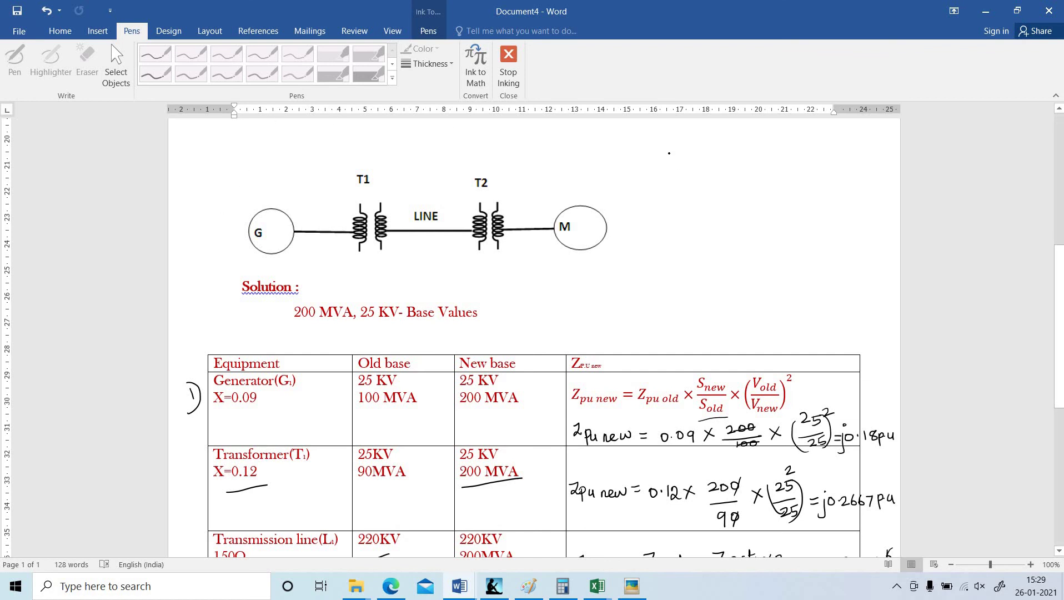
mouse_move(669, 152)
mouse_down()
mouse_move(666, 172)
mouse_move(748, 168)
mouse_up()
drag(678, 183, 754, 172)
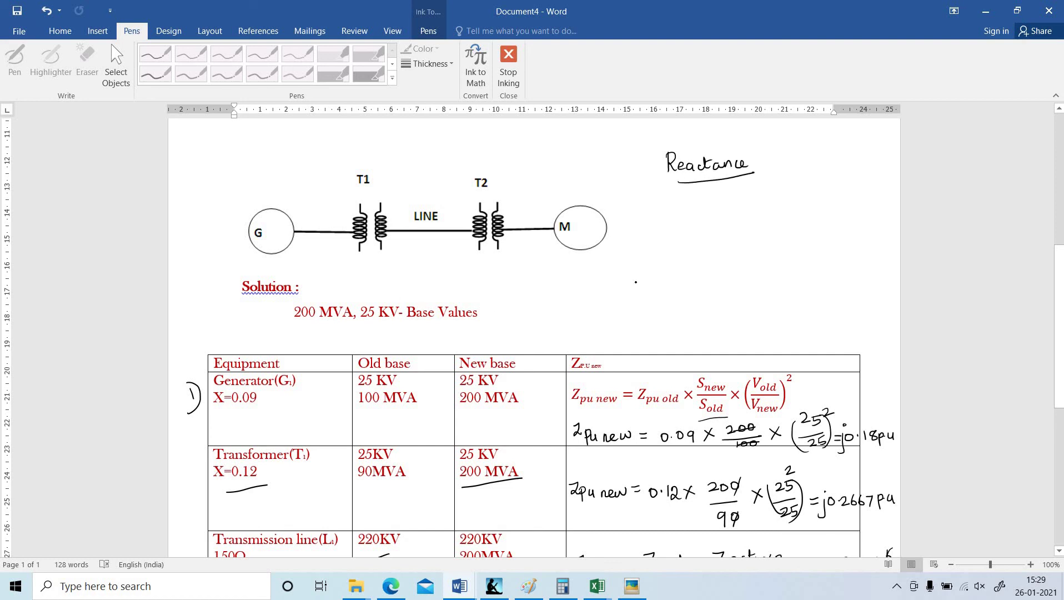
Draw source Eg, the generator's j0.18 reactance coil, and the top wire
mouse_move(656, 247)
mouse_down()
mouse_move(652, 300)
mouse_move(658, 277)
mouse_move(660, 287)
mouse_up()
mouse_move(621, 287)
mouse_down()
mouse_move(632, 312)
mouse_move(663, 302)
mouse_move(663, 327)
mouse_move(709, 325)
mouse_up()
click(661, 306)
drag(654, 209, 656, 246)
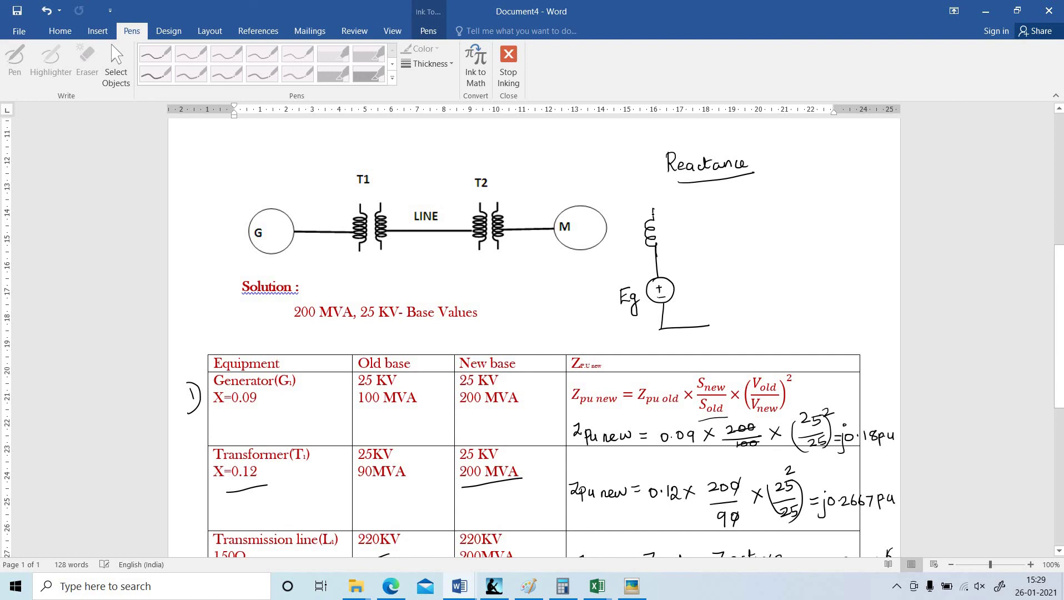
drag(654, 209, 705, 206)
mouse_move(613, 245)
mouse_down()
mouse_move(608, 257)
mouse_move(637, 237)
mouse_up()
Ink the T1 coil labelled j0.2667 and begin the j0.6198 line coil on the top wire
click(631, 238)
drag(713, 207, 765, 204)
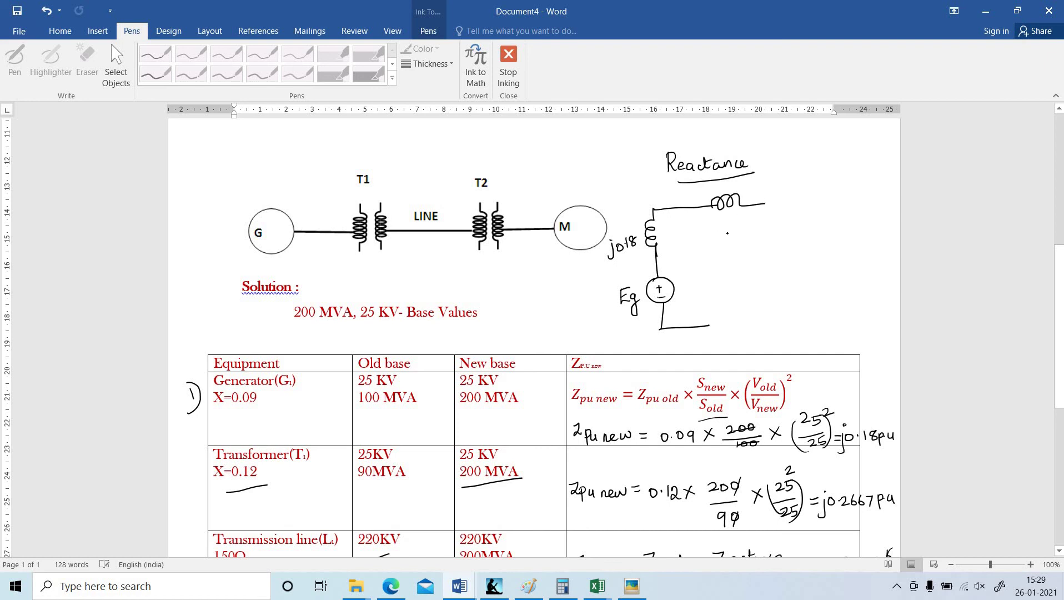
mouse_move(705, 226)
mouse_down()
mouse_move(703, 241)
mouse_move(719, 230)
mouse_move(754, 237)
mouse_move(785, 196)
mouse_move(829, 204)
mouse_up()
click(743, 233)
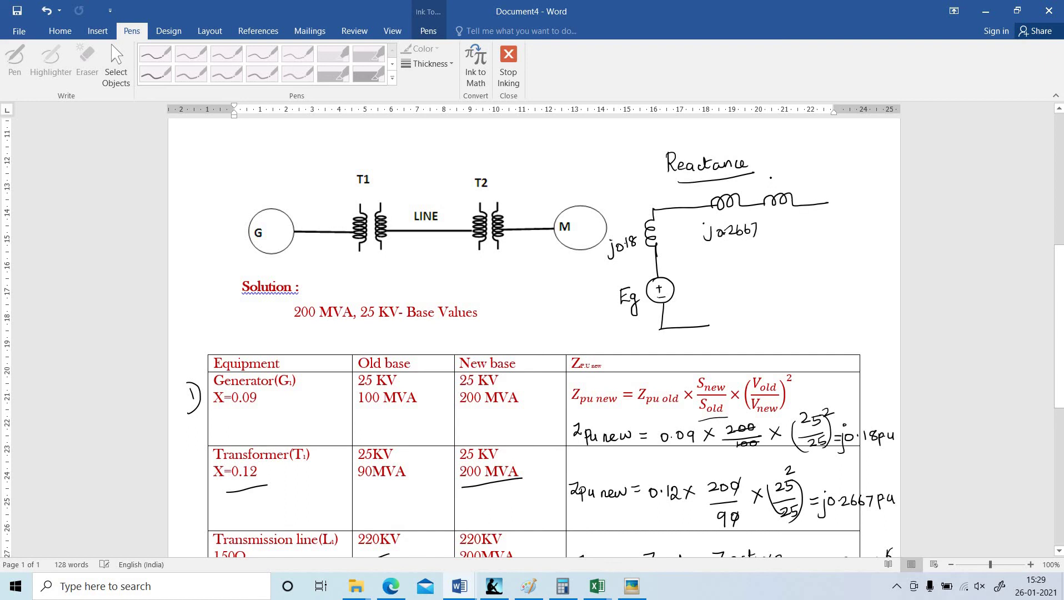
mouse_move(772, 187)
mouse_down()
mouse_move(817, 175)
mouse_move(836, 199)
mouse_move(842, 183)
mouse_move(880, 181)
mouse_move(884, 282)
mouse_move(867, 297)
mouse_move(878, 310)
mouse_move(895, 298)
mouse_move(841, 281)
mouse_move(867, 293)
mouse_up()
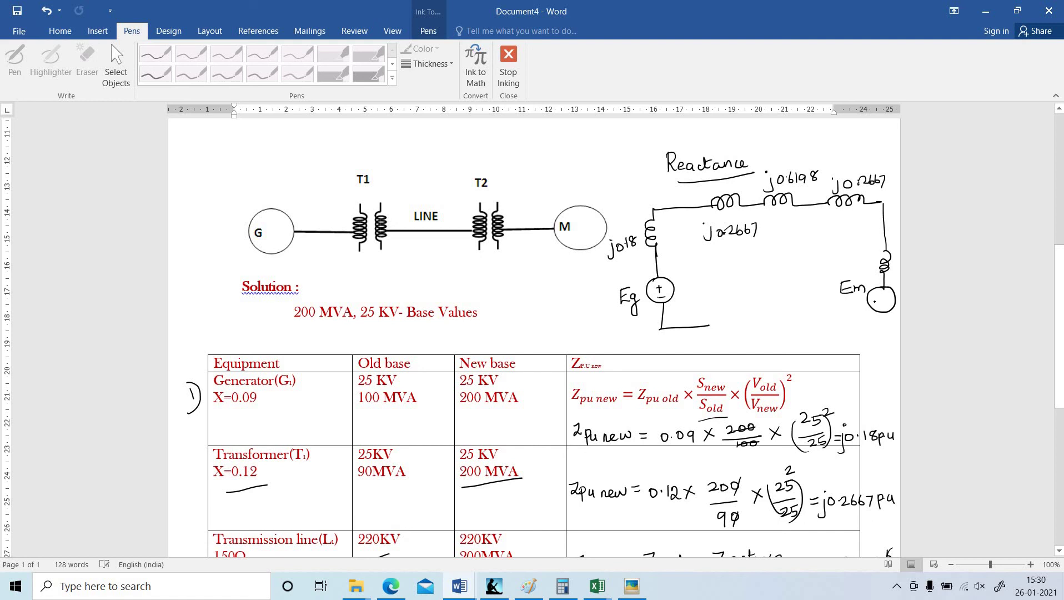
Add the motor source Em, the bottom return wire, and the j0.18 motor coil label
click(878, 296)
drag(881, 319, 690, 329)
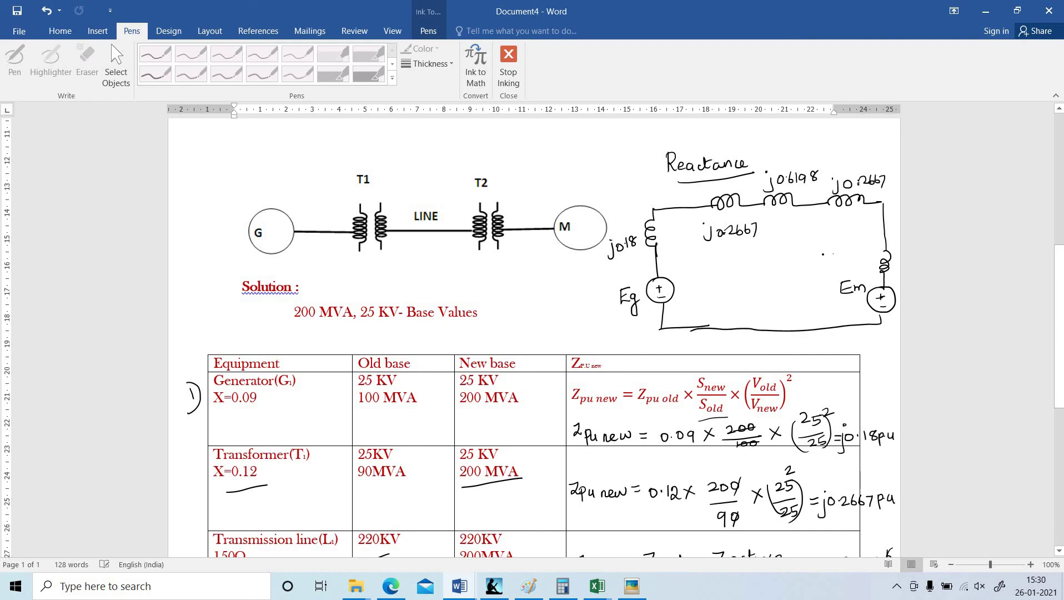
mouse_move(826, 255)
mouse_down()
mouse_move(824, 269)
mouse_move(858, 262)
mouse_move(862, 250)
mouse_up()
click(843, 256)
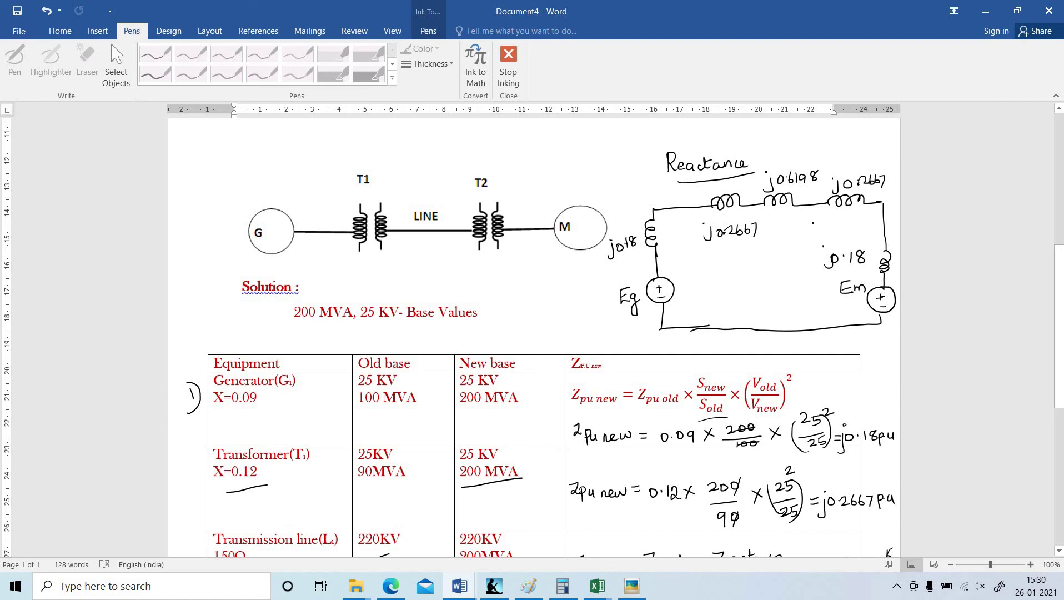